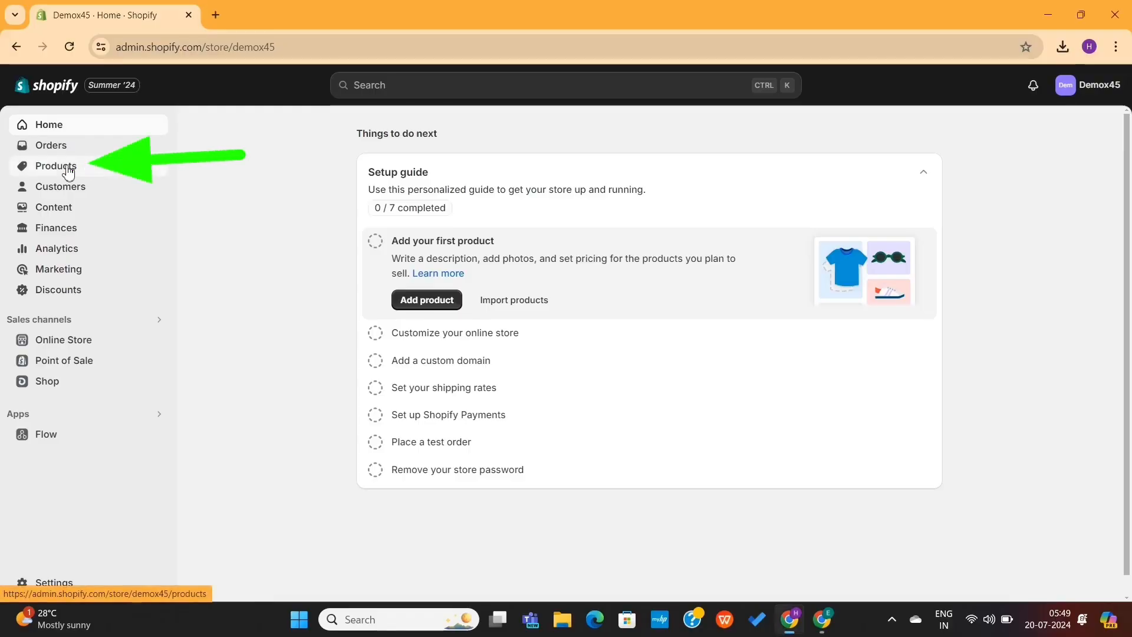
Start a new product and title it "AU NOIR STRETCH BLAZER | RYAN STONE"
{"action": "left_click", "coordinate": [69, 171]}
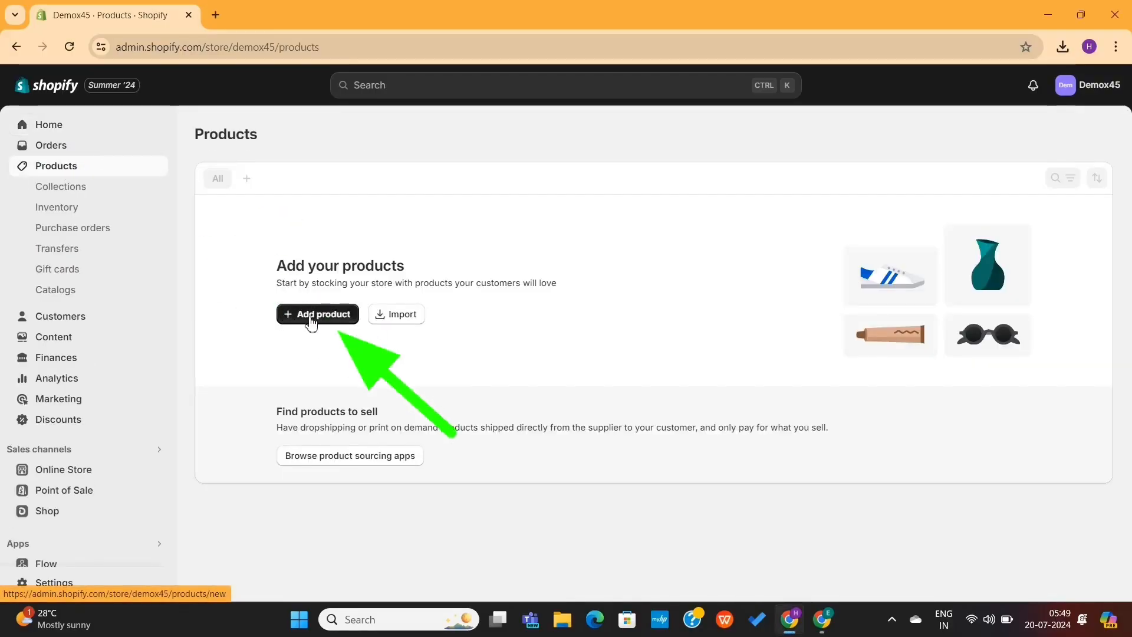
{"action": "left_click", "coordinate": [312, 323]}
{"action": "left_click", "coordinate": [410, 201]}
{"action": "type", "text": "AU"}
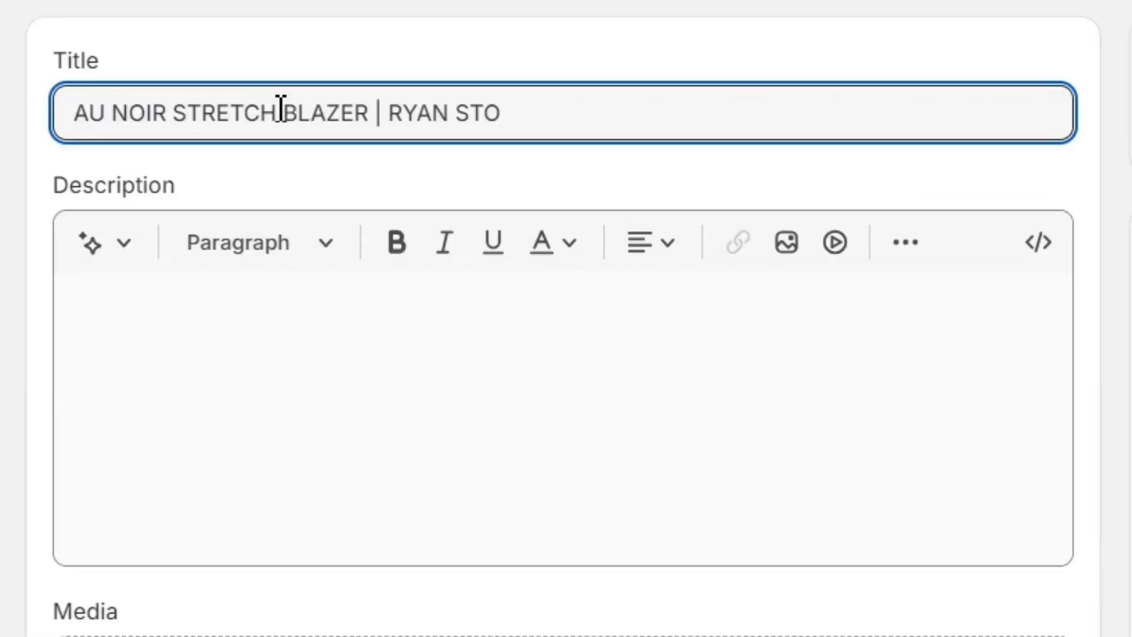
Set up the product description generator with the keywords "Stretch blazer" and a Persuasive tone
{"action": "left_click", "coordinate": [297, 178]}
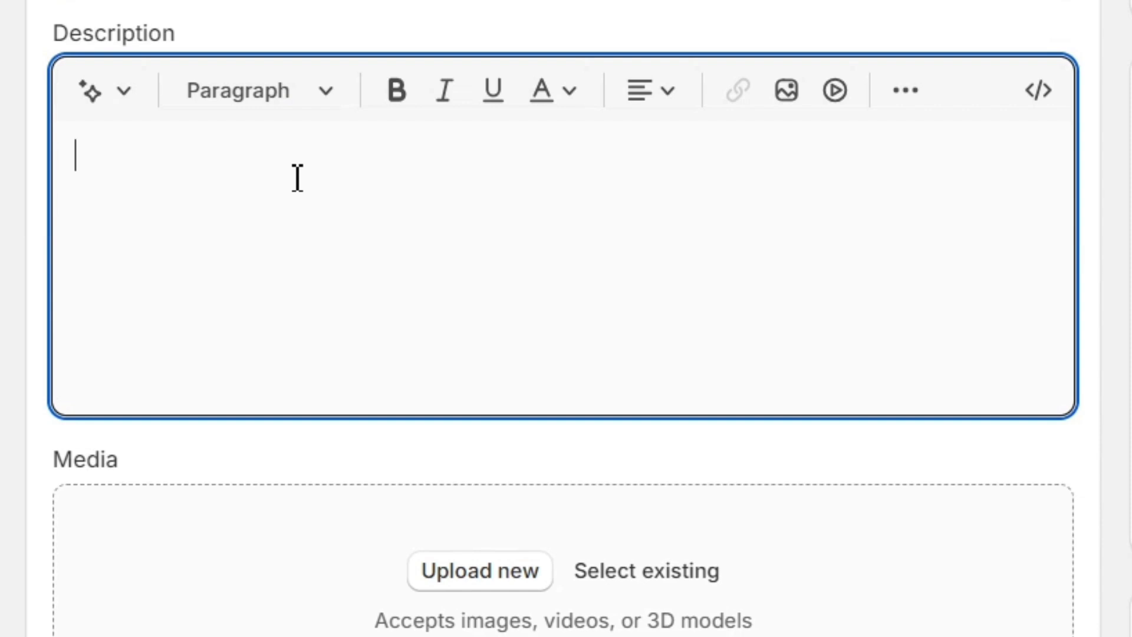
{"action": "left_click", "coordinate": [127, 97]}
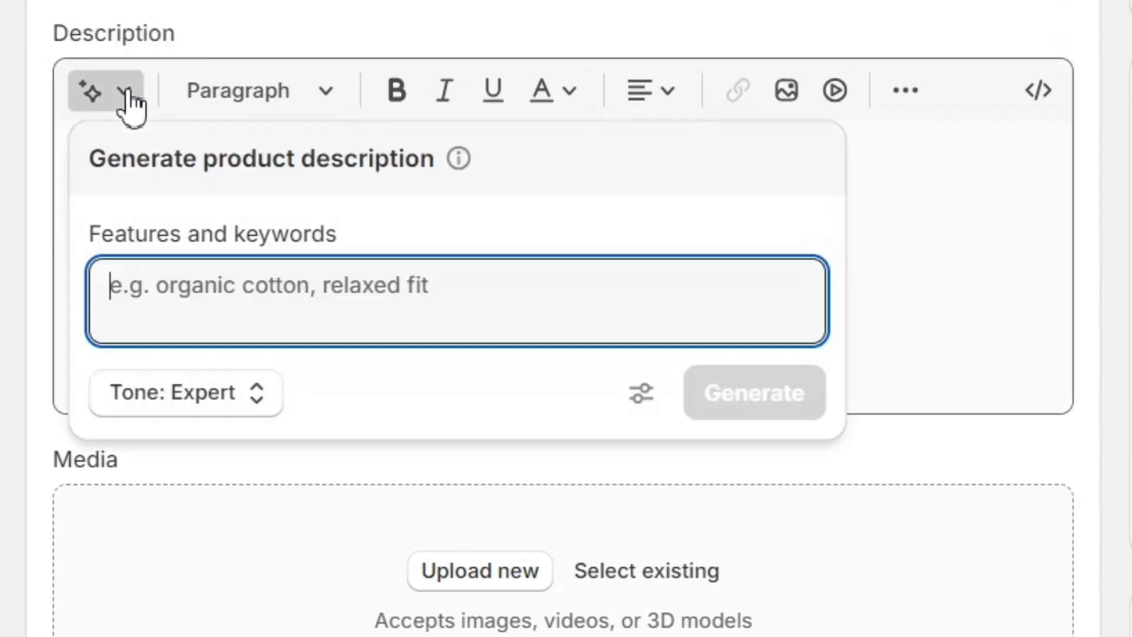
{"action": "type", "text": "Stretch blazer"}
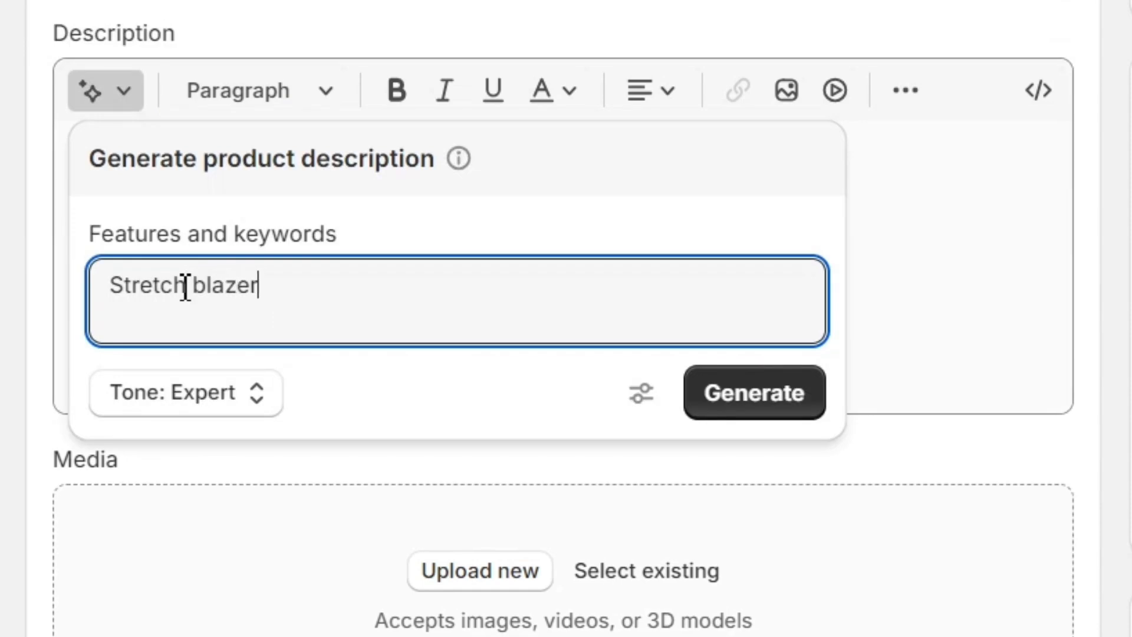
{"action": "left_click", "coordinate": [201, 394]}
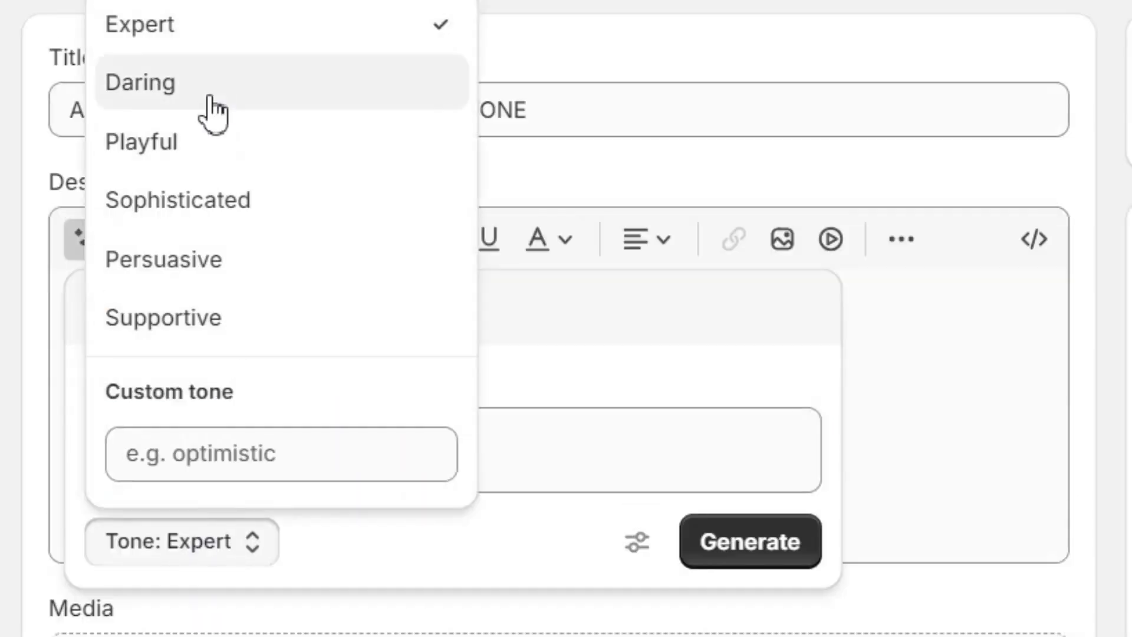
{"action": "left_click", "coordinate": [198, 262]}
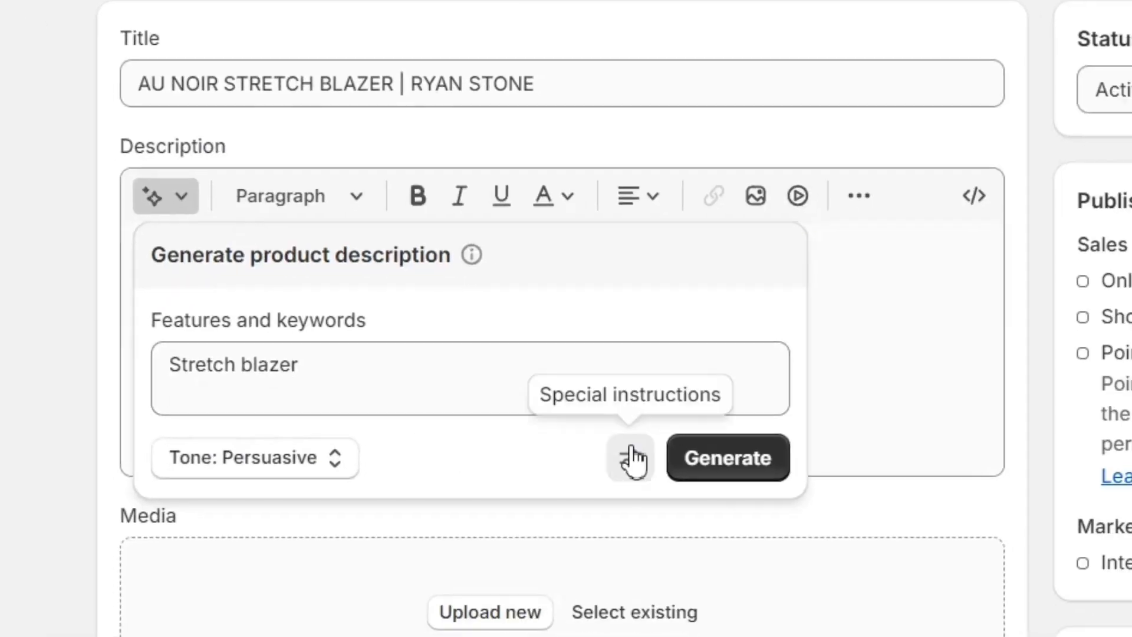
Add the special instruction "use emojis", generate the description twice, and keep the second version
{"action": "left_click", "coordinate": [637, 542]}
{"action": "left_click", "coordinate": [450, 492]}
{"action": "type", "text": "use emojis"}
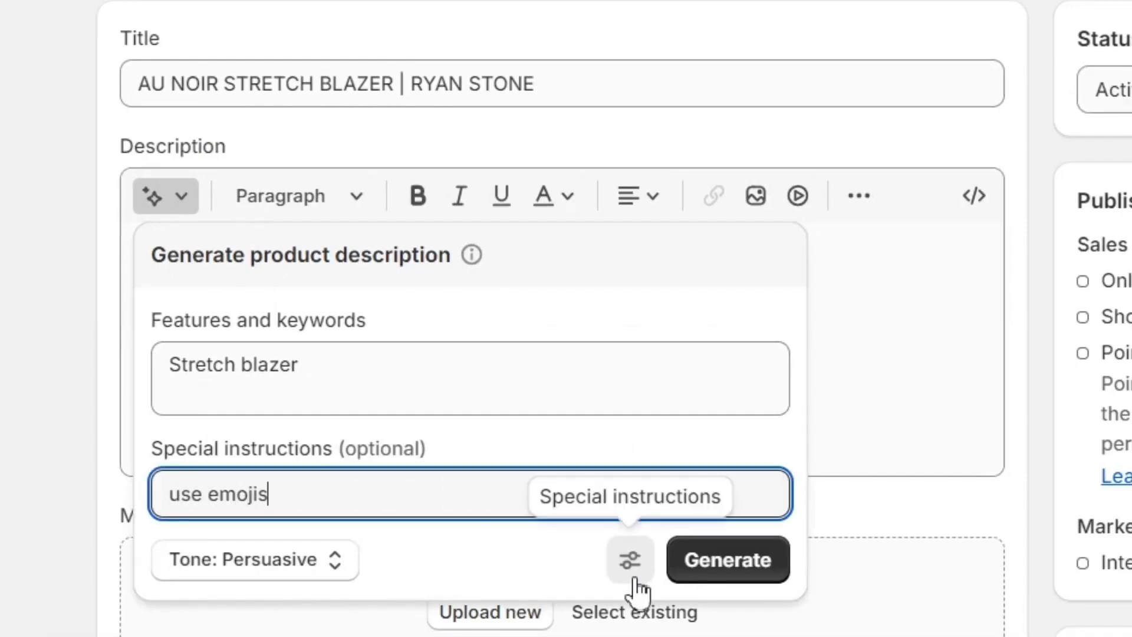
{"action": "left_click", "coordinate": [732, 566]}
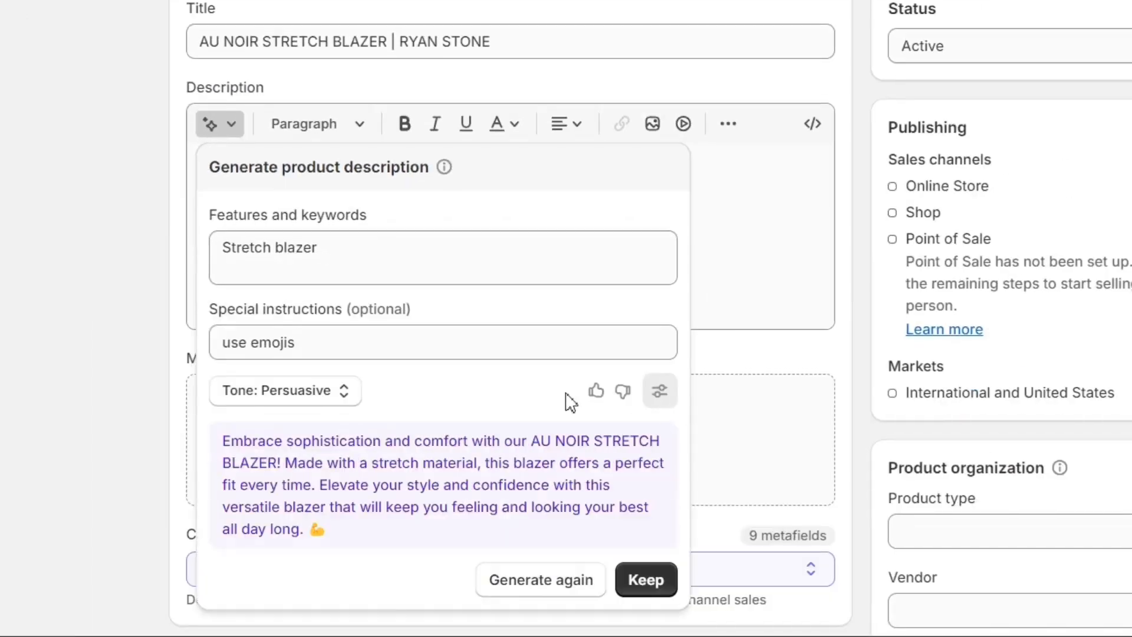
{"action": "left_click", "coordinate": [544, 584]}
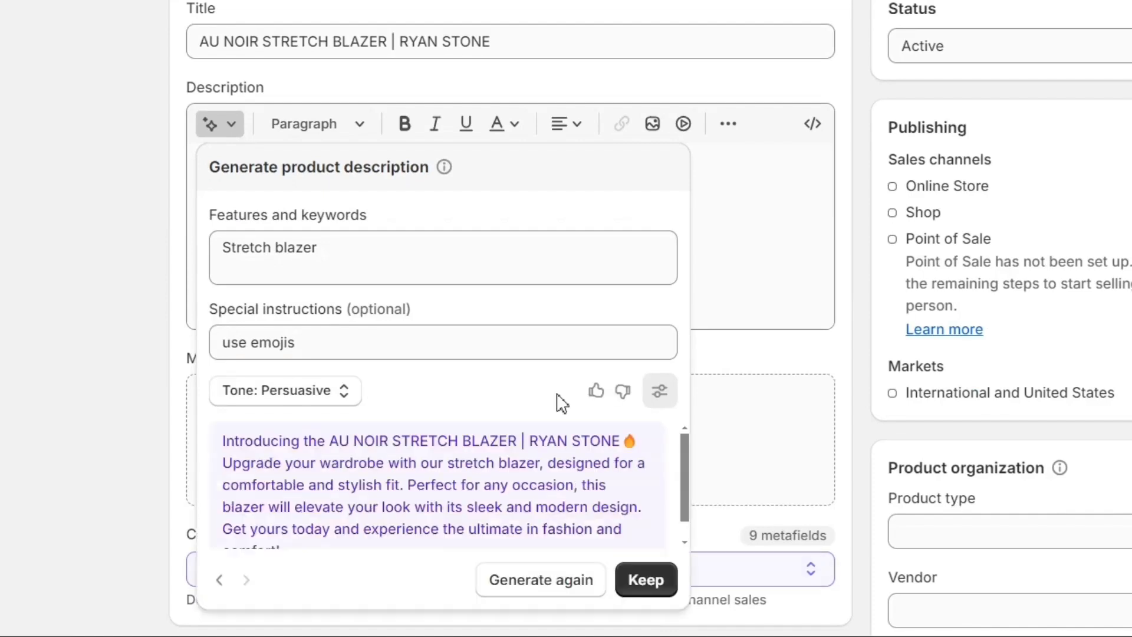
{"action": "left_click", "coordinate": [647, 581]}
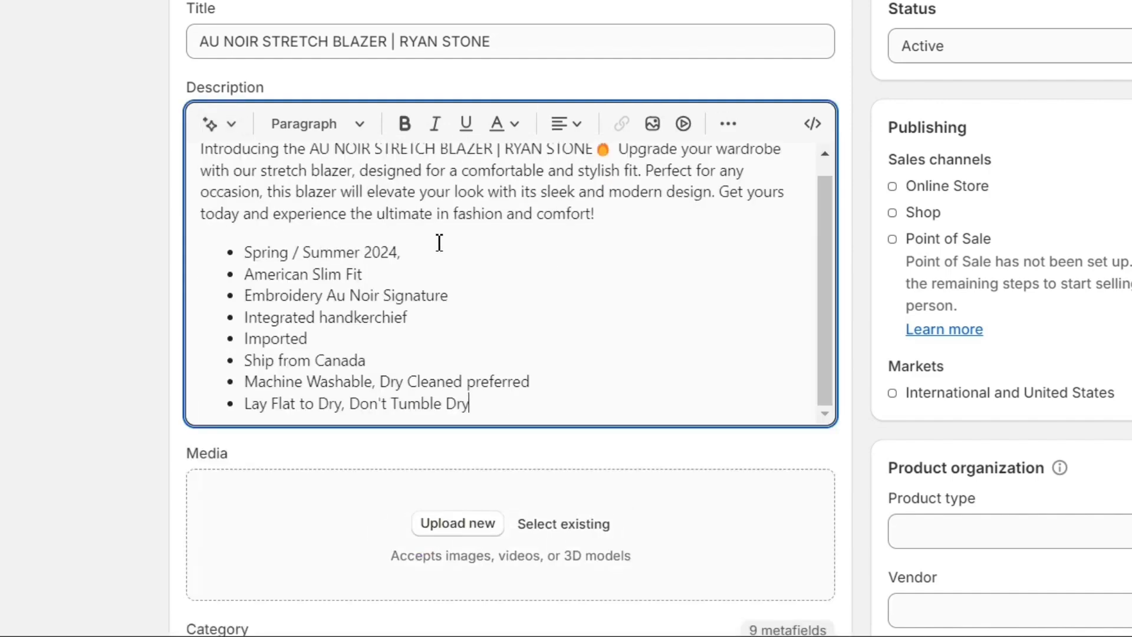
Replace the generated description paragraph with the bulleted product details, from "Spring / Summer 2024," to "Lay Flat to Dry, Don't Tumble Dry"
{"action": "scroll", "coordinate": [477, 250], "scroll_direction": "up", "scroll_amount": 1}
{"action": "triple_click", "coordinate": [359, 201]}
{"action": "key", "text": "BackSpace"}
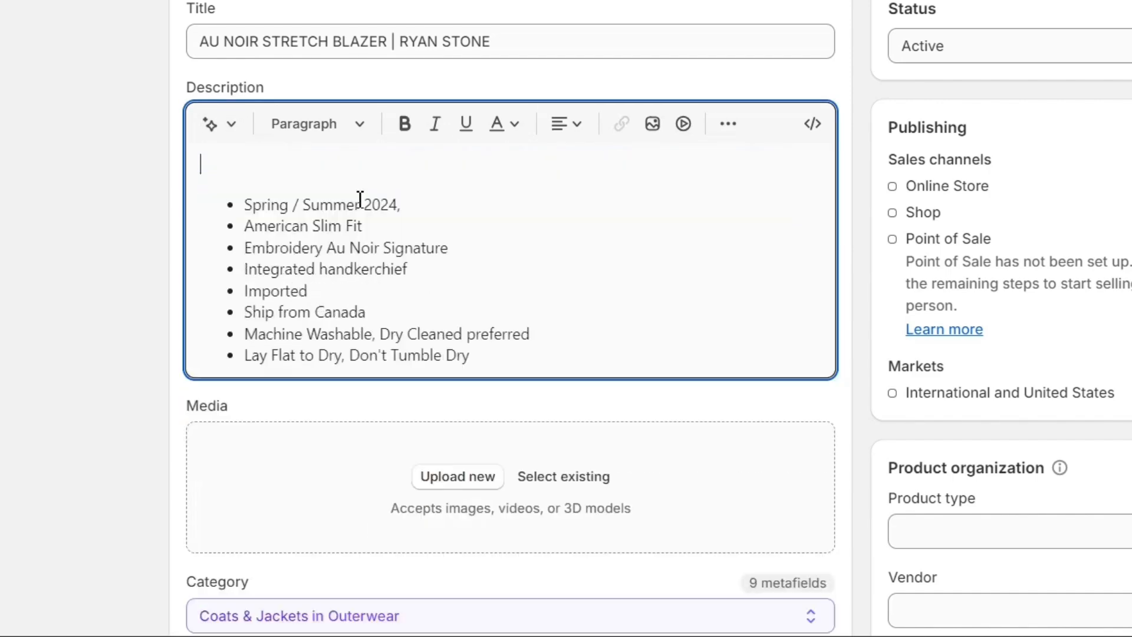
{"action": "key", "text": "BackSpace"}
Upload the three blazer photos as product media and order them with a front portrait first and the back view last
{"action": "scroll", "coordinate": [536, 295], "scroll_direction": "down", "scroll_amount": 3}
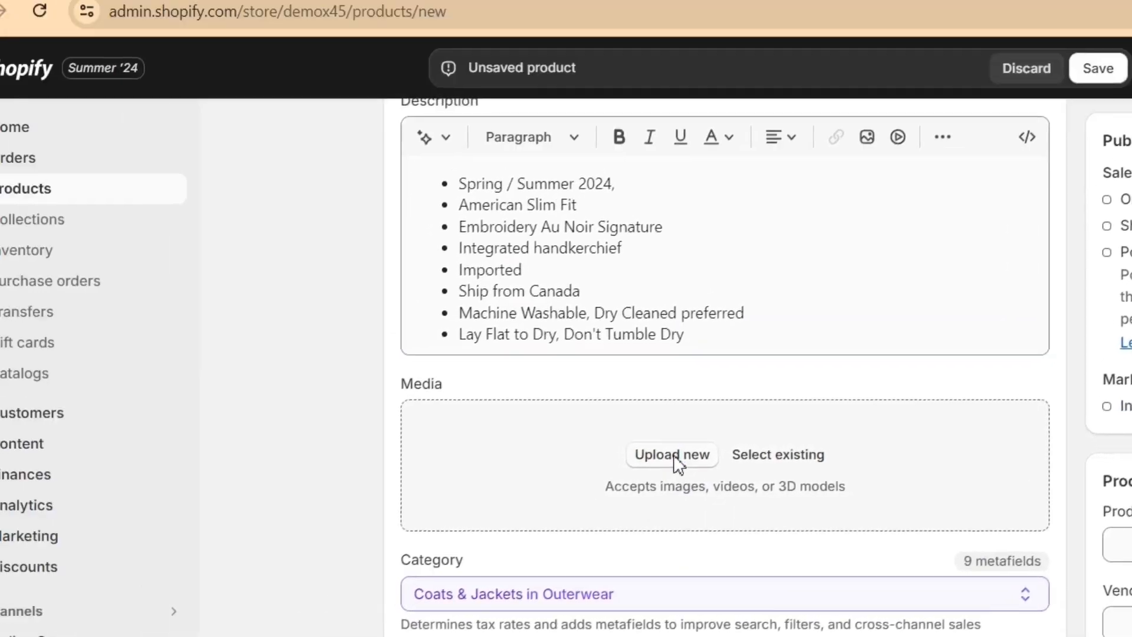
{"action": "left_click", "coordinate": [677, 462]}
{"action": "left_click_drag", "start_coordinate": [169, 149], "coordinate": [317, 253]}
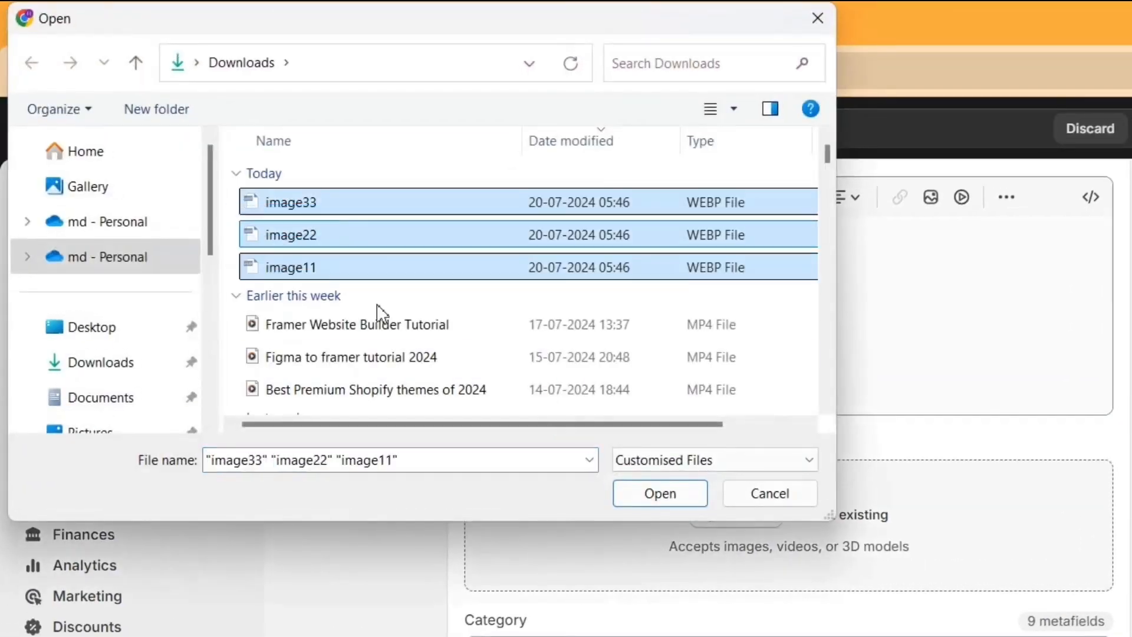
{"action": "left_click", "coordinate": [637, 497]}
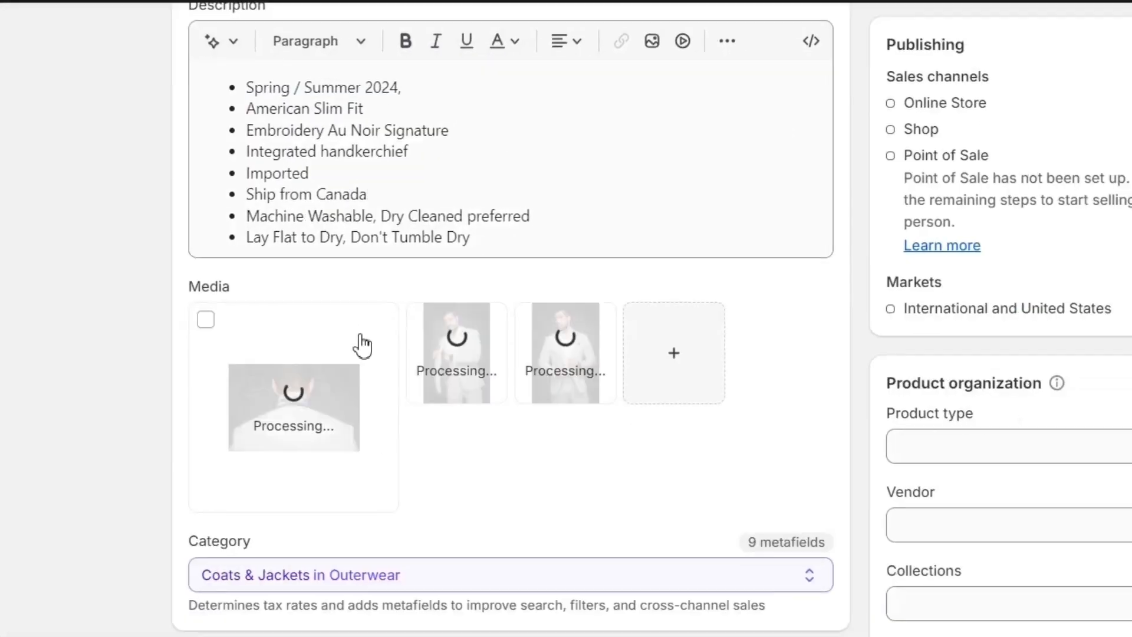
{"action": "left_click_drag", "start_coordinate": [576, 367], "coordinate": [387, 380]}
{"action": "left_click_drag", "start_coordinate": [561, 361], "coordinate": [453, 375]}
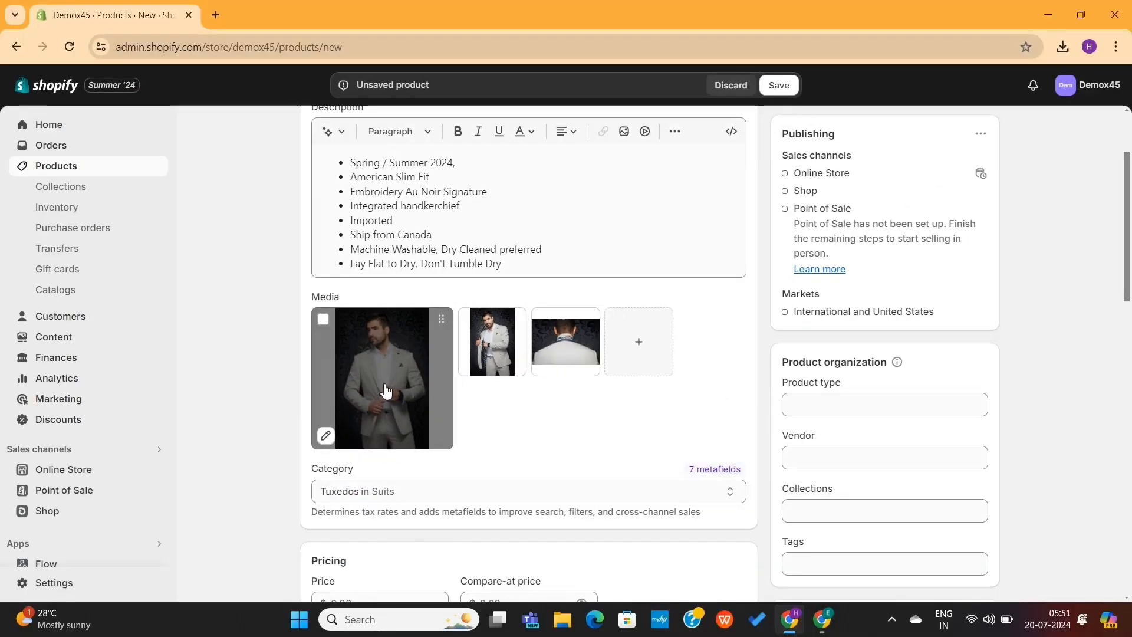
Open the first product photo in the media editor's background enhancement and remove its background
{"action": "left_click", "coordinate": [386, 390]}
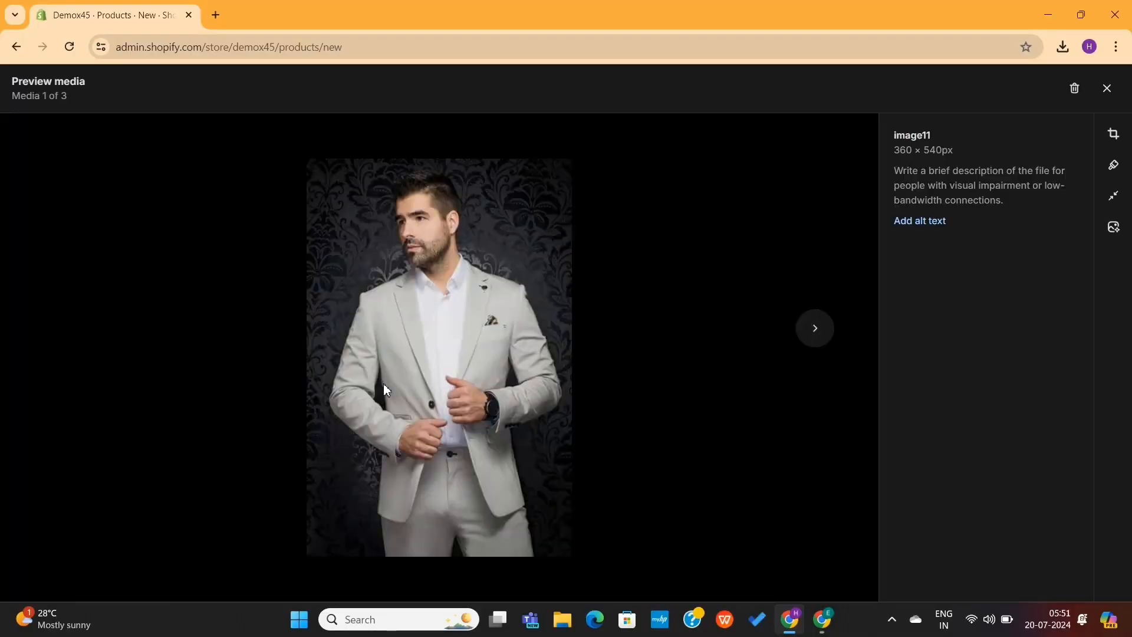
{"action": "left_click", "coordinate": [1118, 231]}
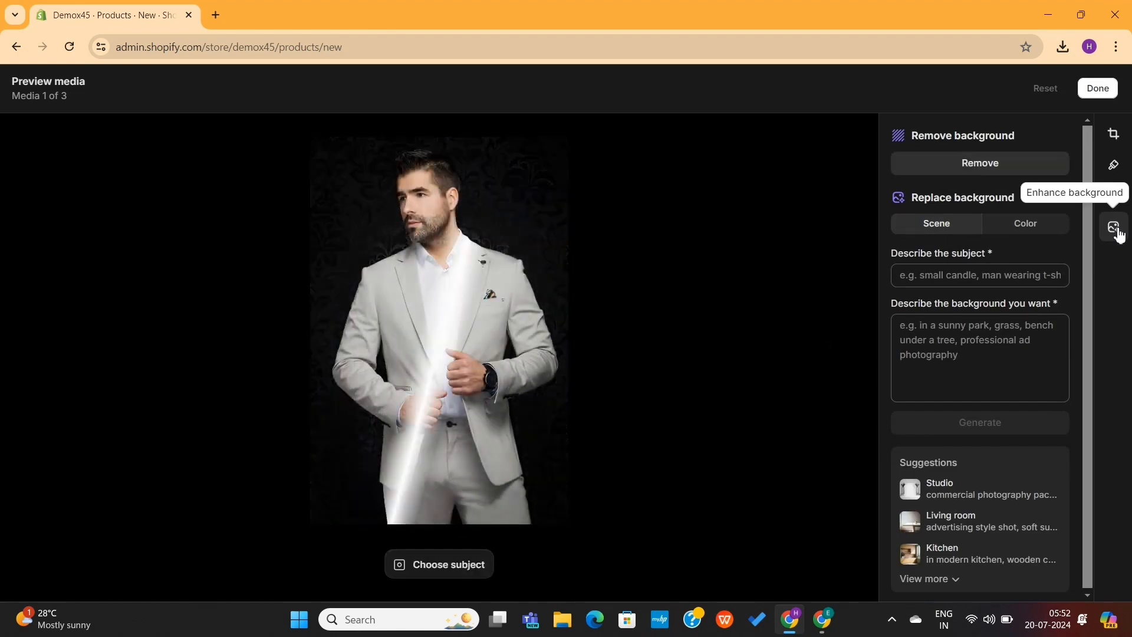
{"action": "left_click", "coordinate": [999, 168]}
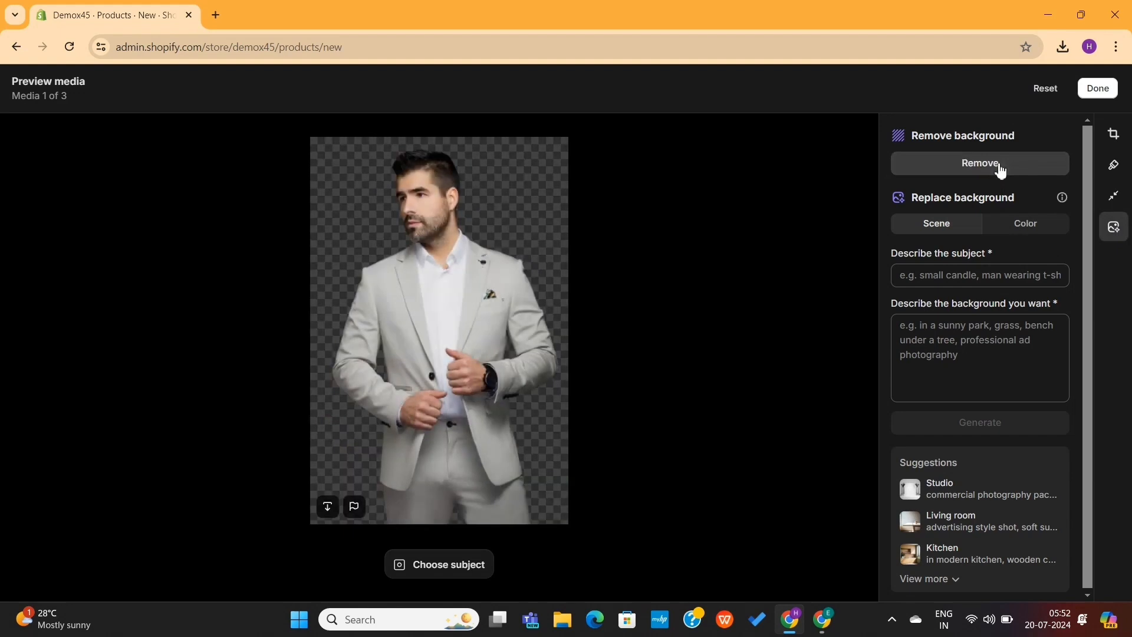
Try solid replacement backgrounds from the monochrome and dominant colors, ending with the light blue-gray complementary color
{"action": "left_click", "coordinate": [1004, 222]}
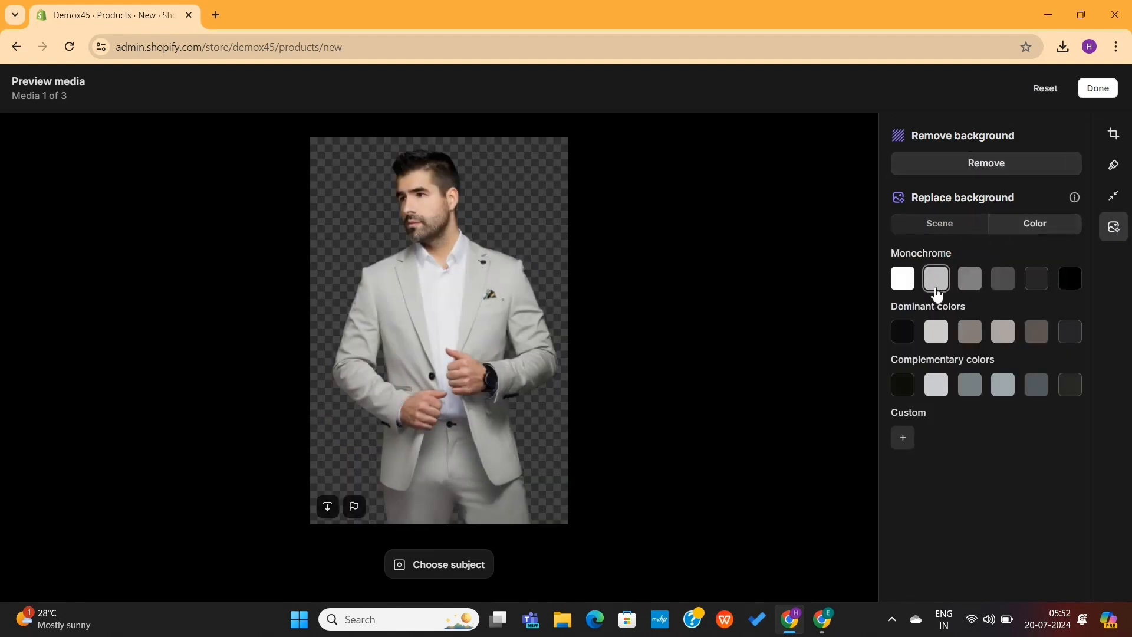
{"action": "left_click", "coordinate": [936, 279]}
{"action": "left_click", "coordinate": [937, 338]}
{"action": "left_click", "coordinate": [975, 338]}
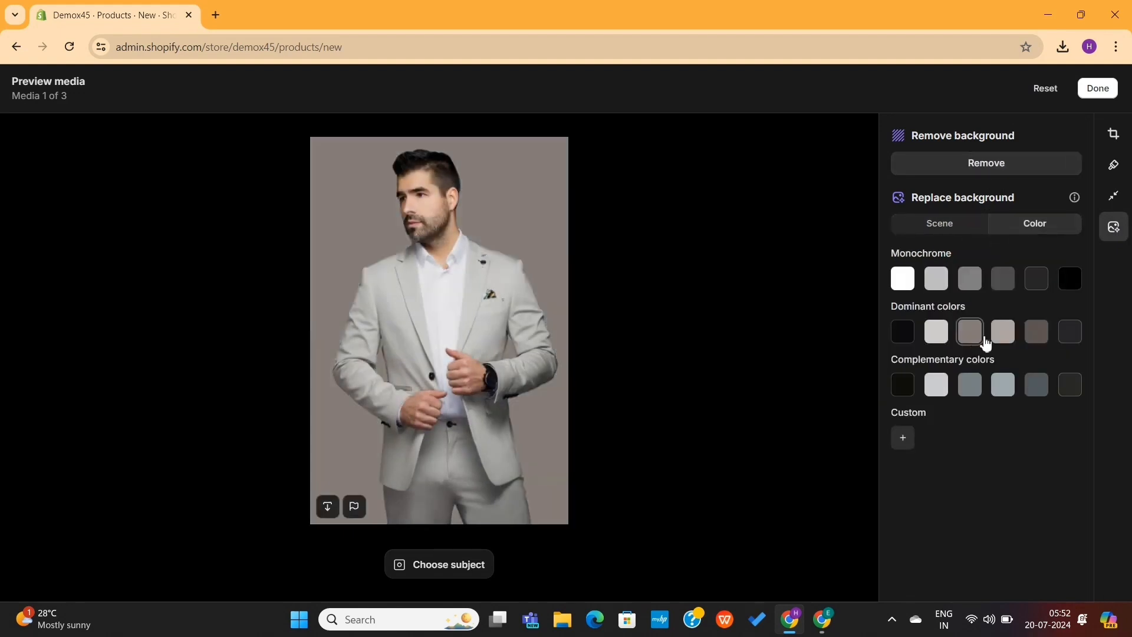
{"action": "left_click", "coordinate": [1003, 385]}
Generate scene backgrounds for the subject "Stretch blazer" using the suggested Studio background description
{"action": "left_click", "coordinate": [940, 225]}
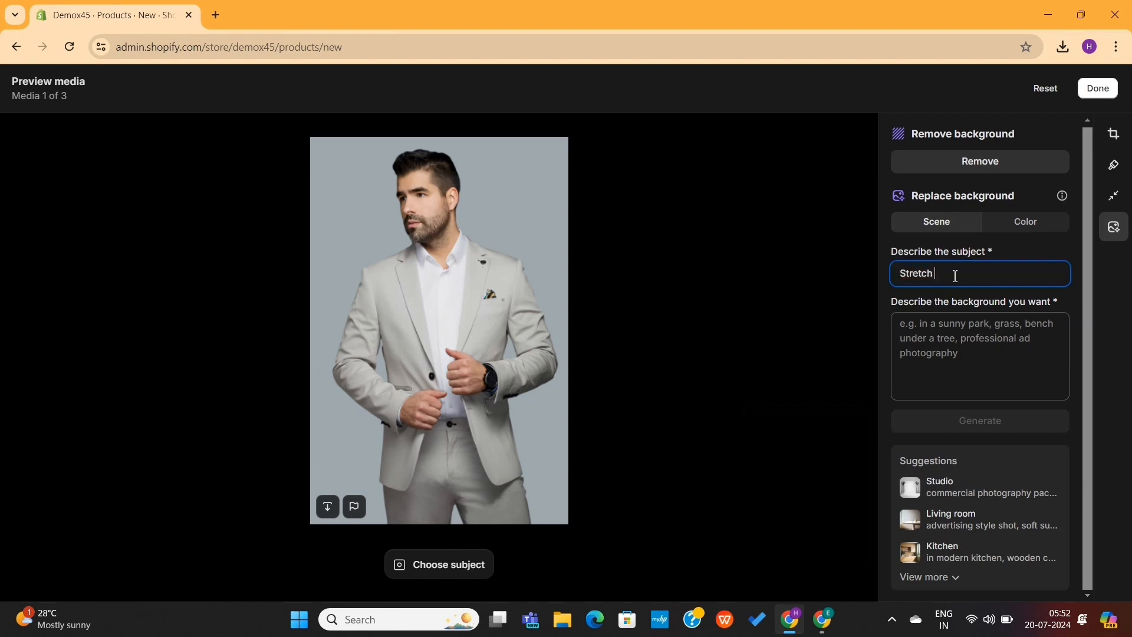
{"action": "left_click", "coordinate": [954, 331]}
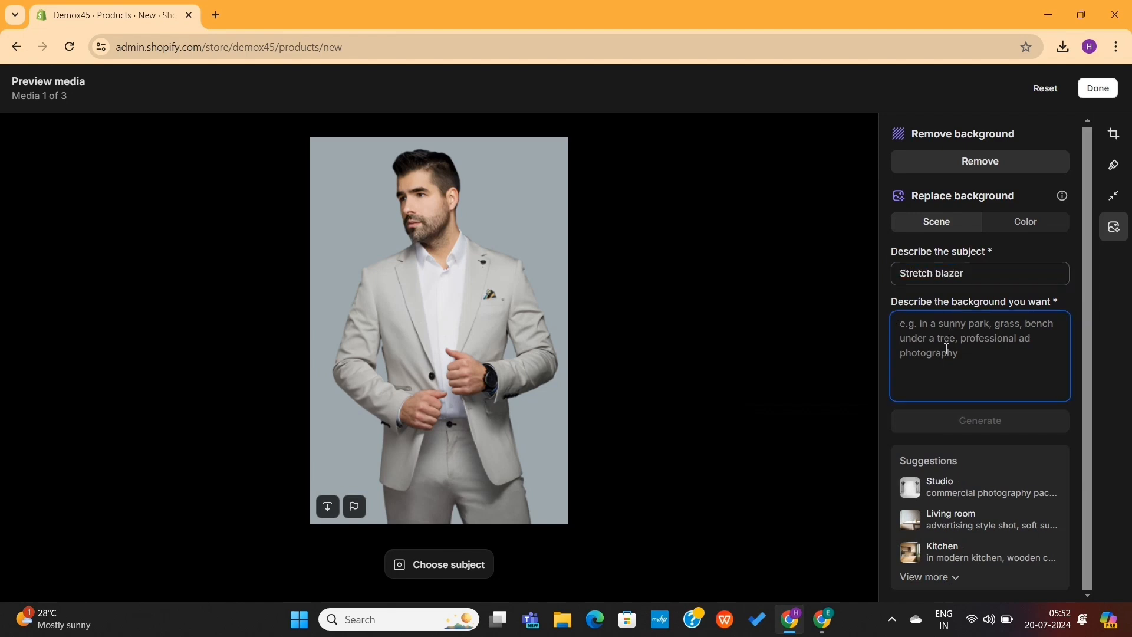
{"action": "left_click", "coordinate": [946, 493]}
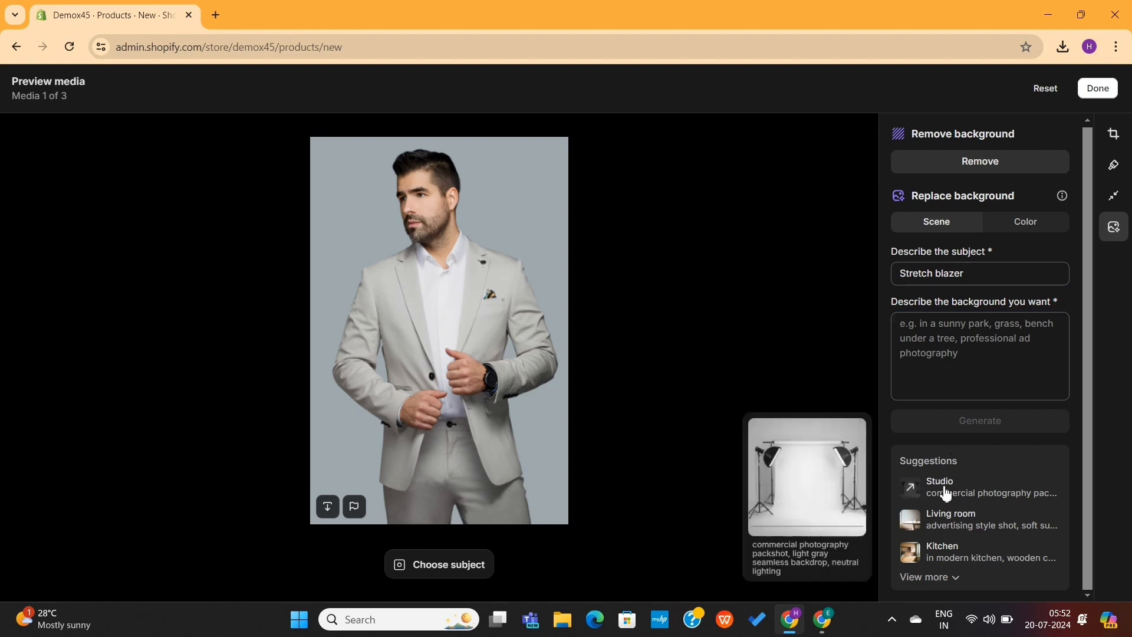
{"action": "left_click", "coordinate": [944, 578]}
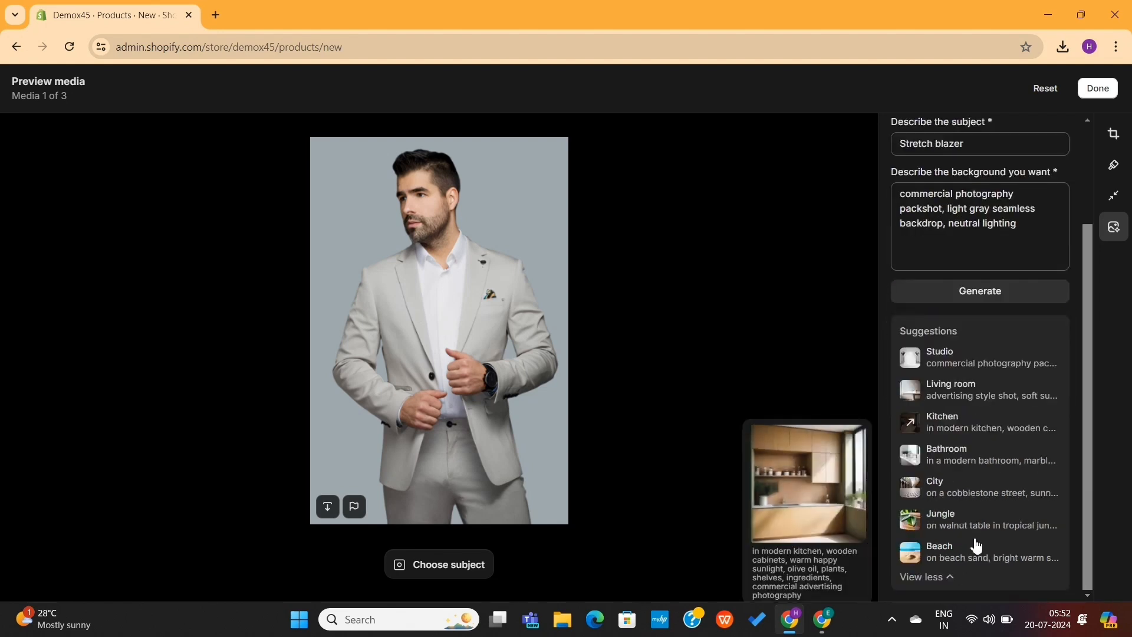
{"action": "left_click", "coordinate": [980, 292]}
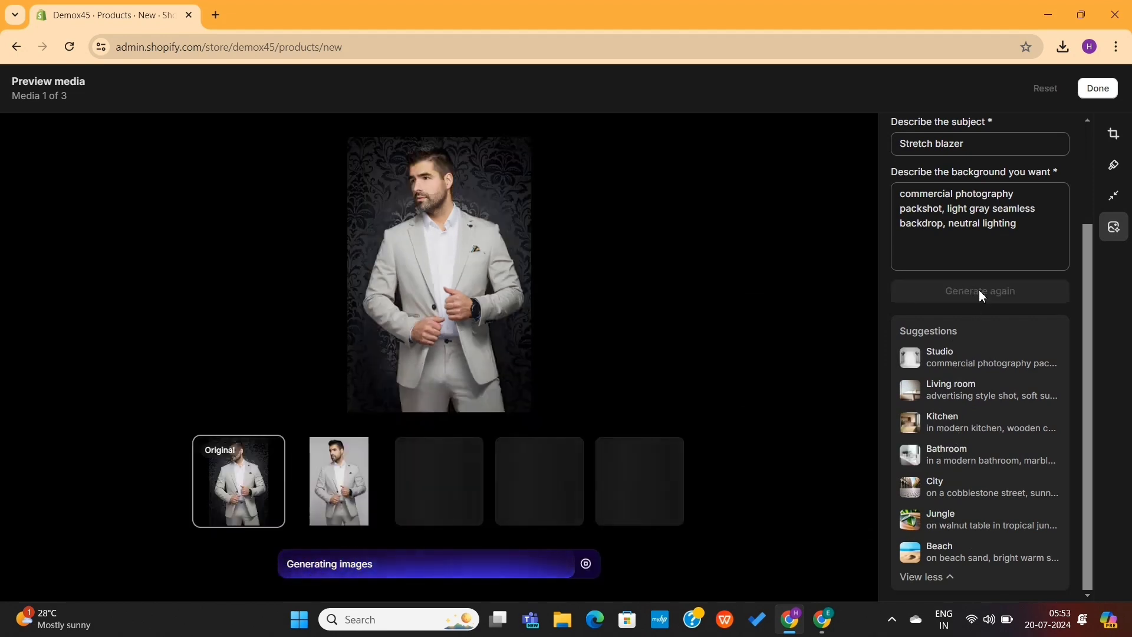
Save the second generated studio background version and make that photo the first item in the product's media
{"action": "left_click", "coordinate": [557, 481]}
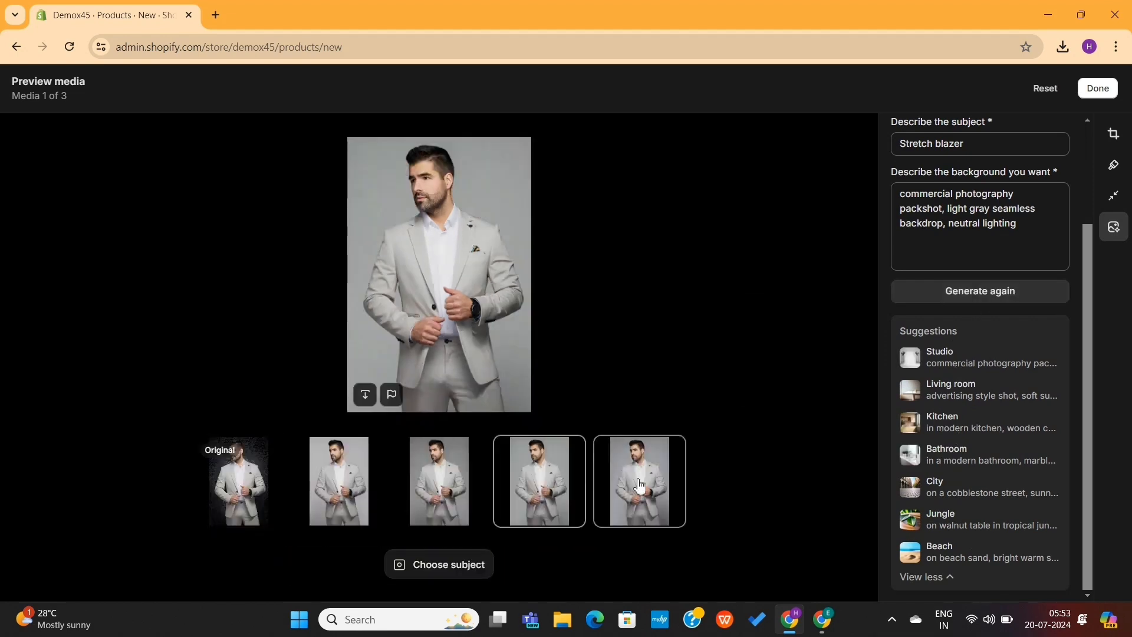
{"action": "left_click", "coordinate": [457, 488]}
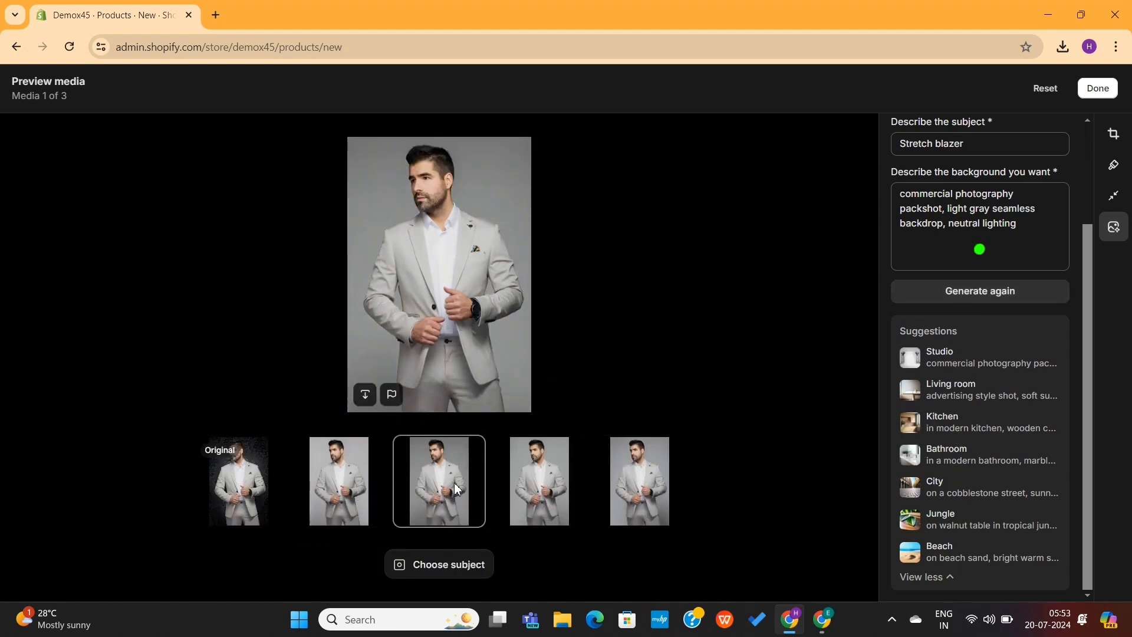
{"action": "left_click", "coordinate": [1093, 90]}
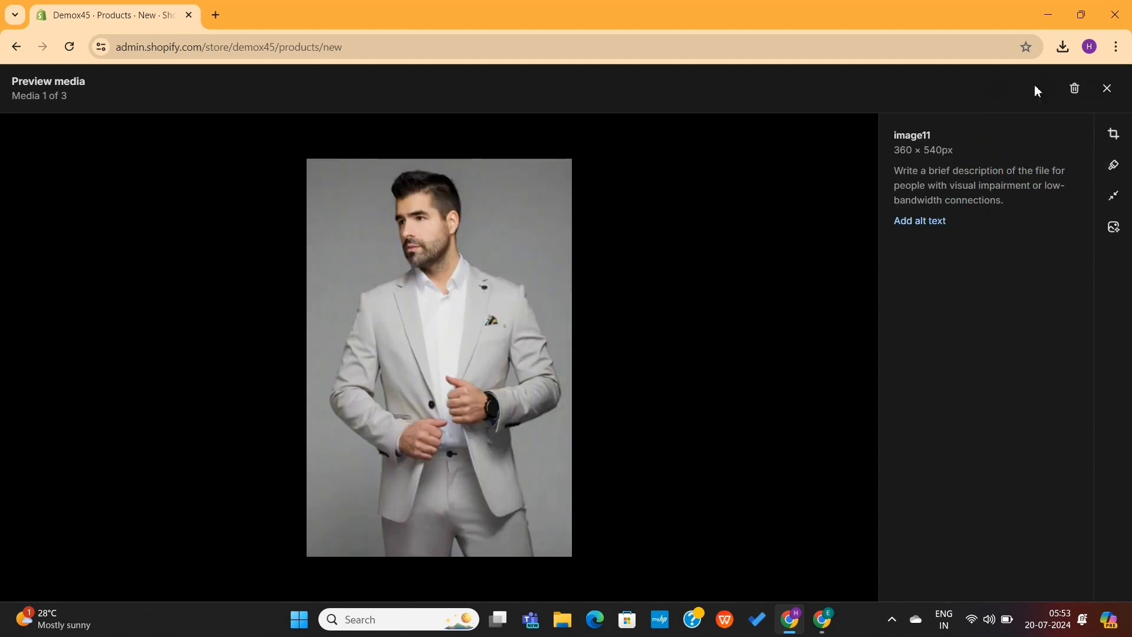
{"action": "left_click", "coordinate": [1107, 88]}
{"action": "left_click_drag", "start_coordinate": [566, 345], "coordinate": [416, 372]}
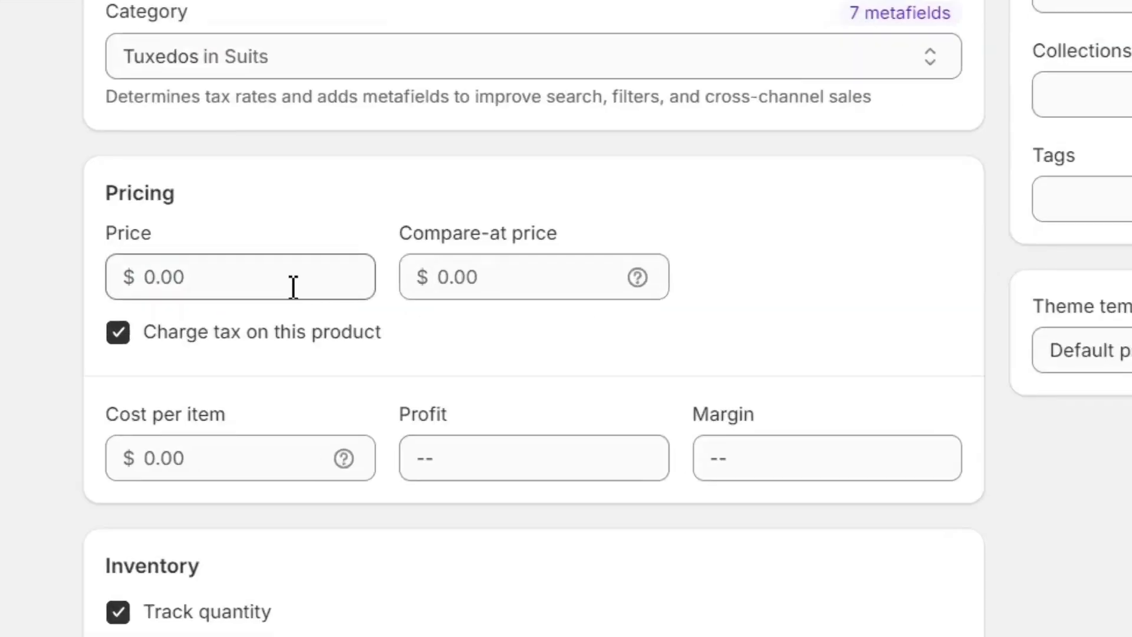
Set the price to $99.00, the compare-at price to $129, and the shop location's stock quantity to 50
{"action": "left_click", "coordinate": [396, 605]}
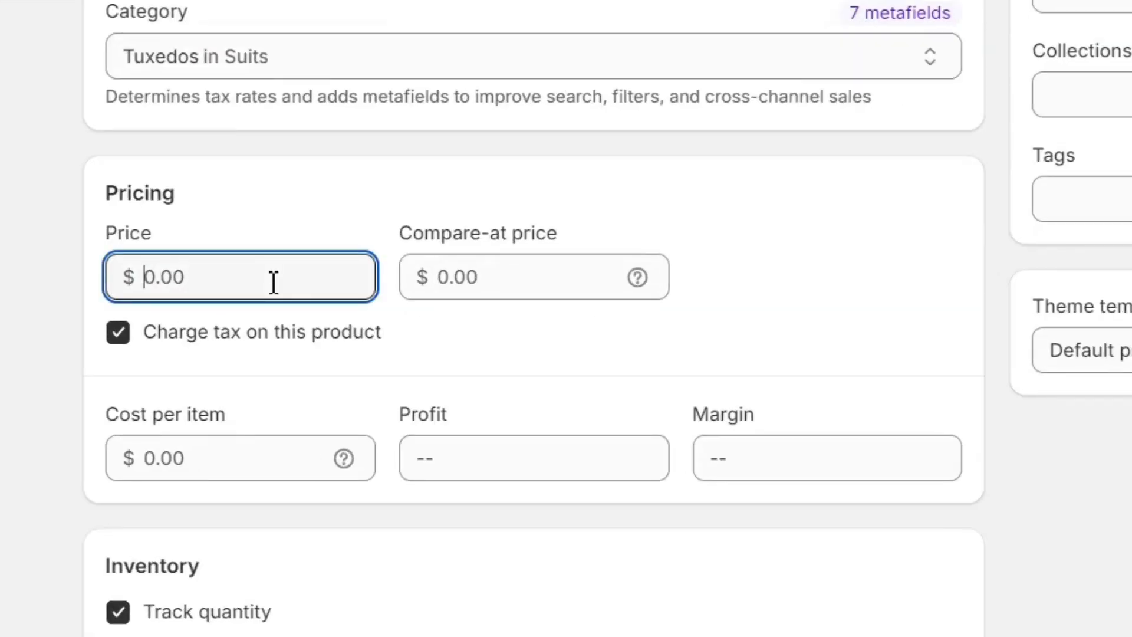
{"action": "left_click", "coordinate": [496, 278]}
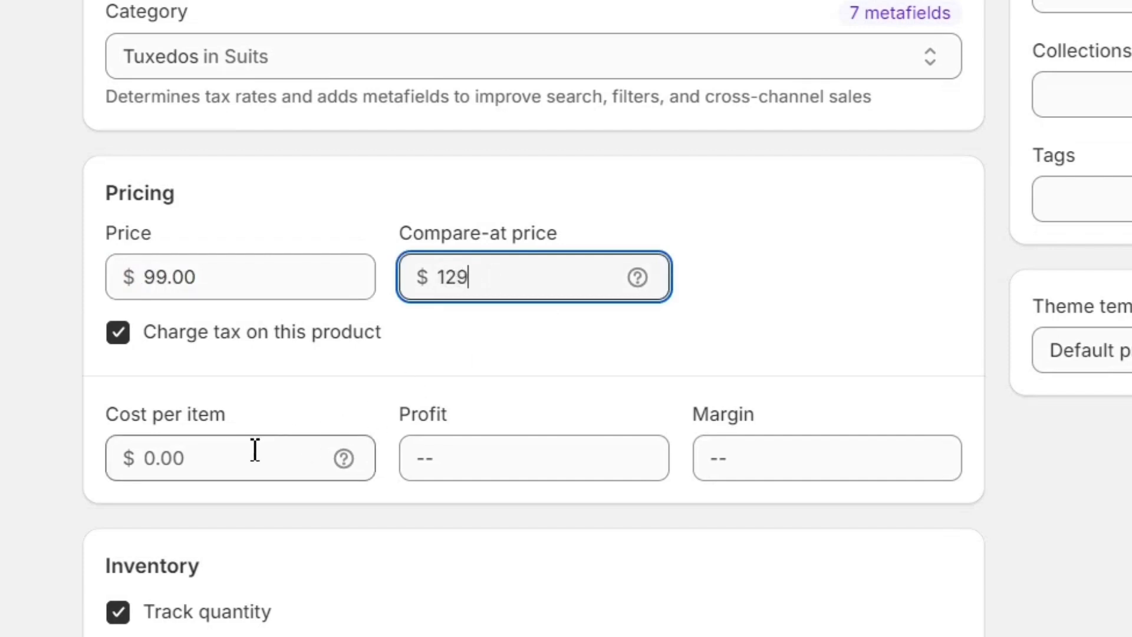
{"action": "scroll", "coordinate": [277, 571], "scroll_direction": "down", "scroll_amount": 5}
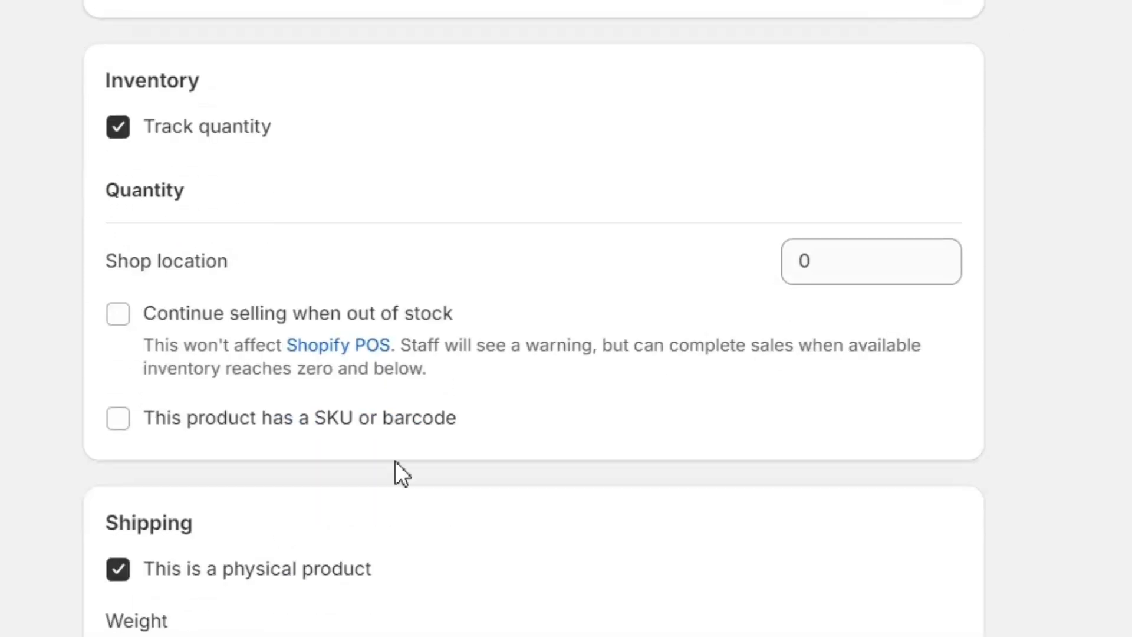
{"action": "double_click", "coordinate": [806, 261]}
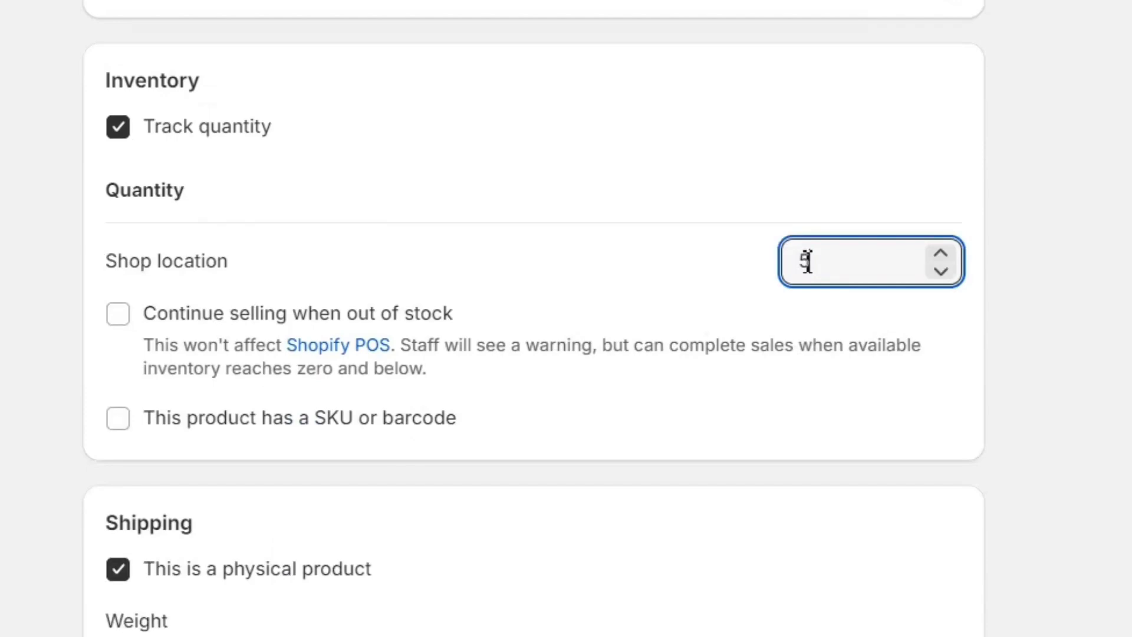
{"action": "type", "text": "50"}
Look over the shipping weight, category metafields and available variant options, and save the new product
{"action": "scroll", "coordinate": [473, 487], "scroll_direction": "down", "scroll_amount": 5}
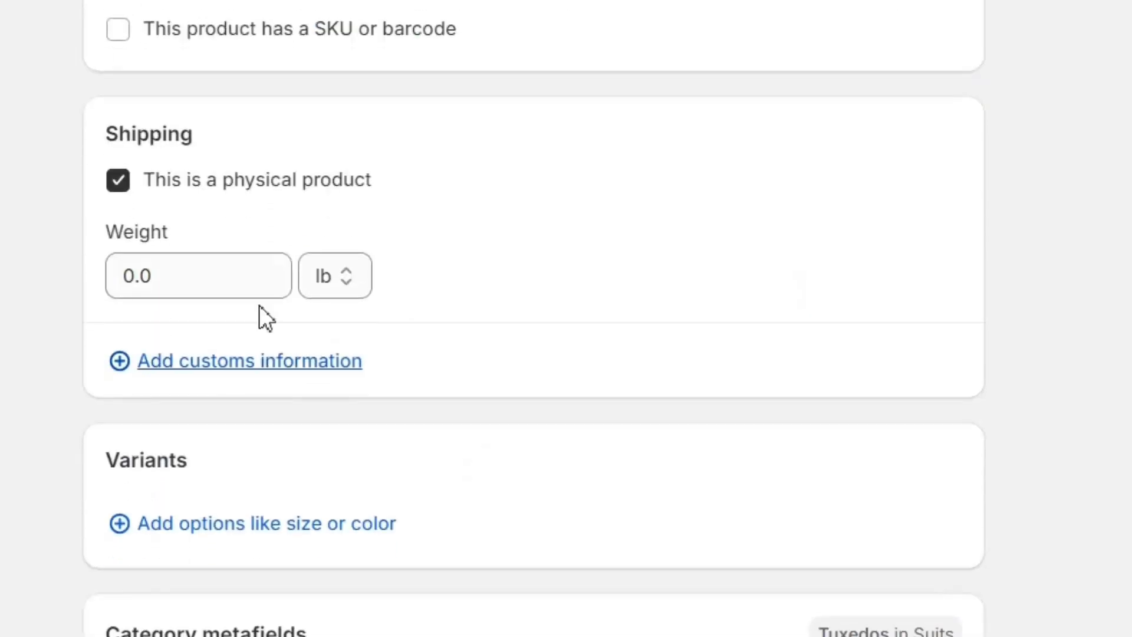
{"action": "double_click", "coordinate": [228, 286]}
{"action": "scroll", "coordinate": [484, 223], "scroll_direction": "down", "scroll_amount": 5}
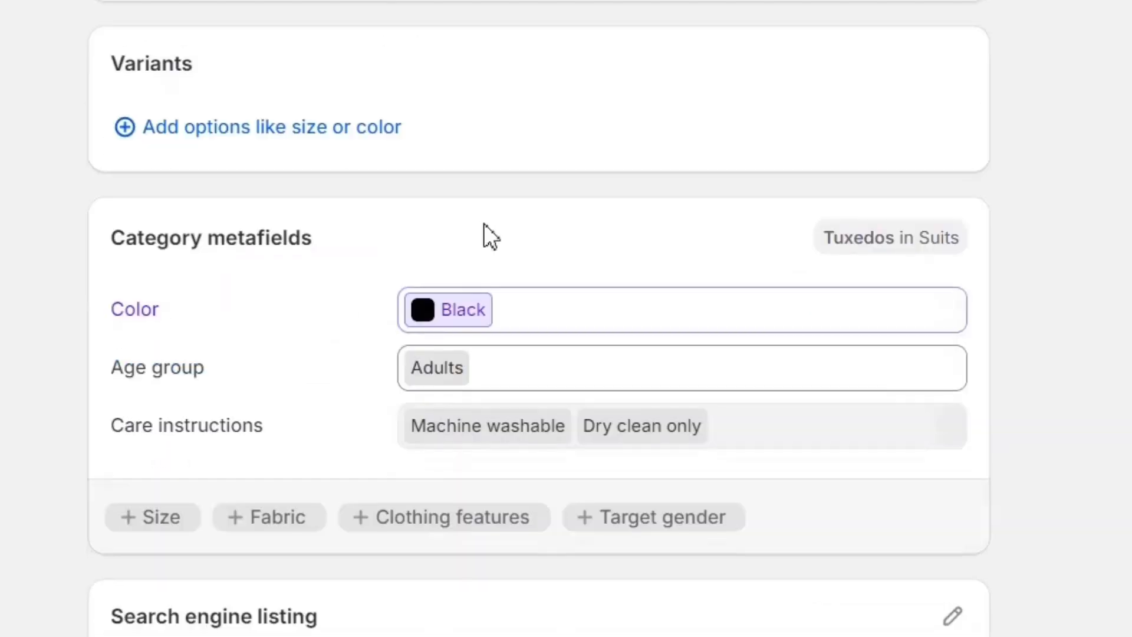
{"action": "mouse_move", "coordinate": [306, 290]}
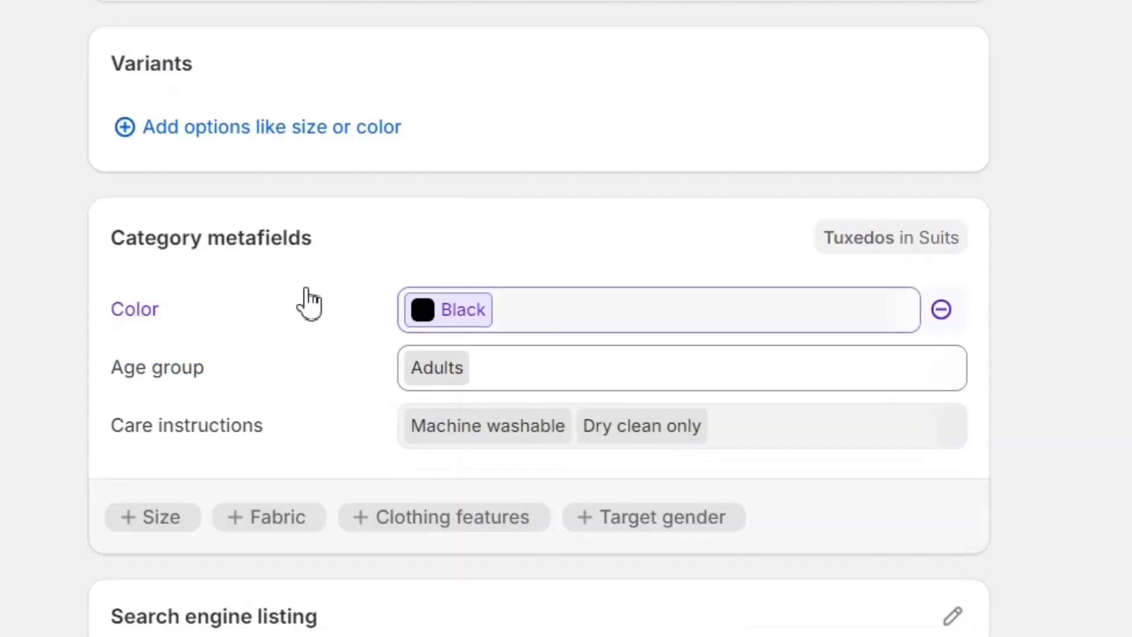
{"action": "left_click", "coordinate": [316, 126]}
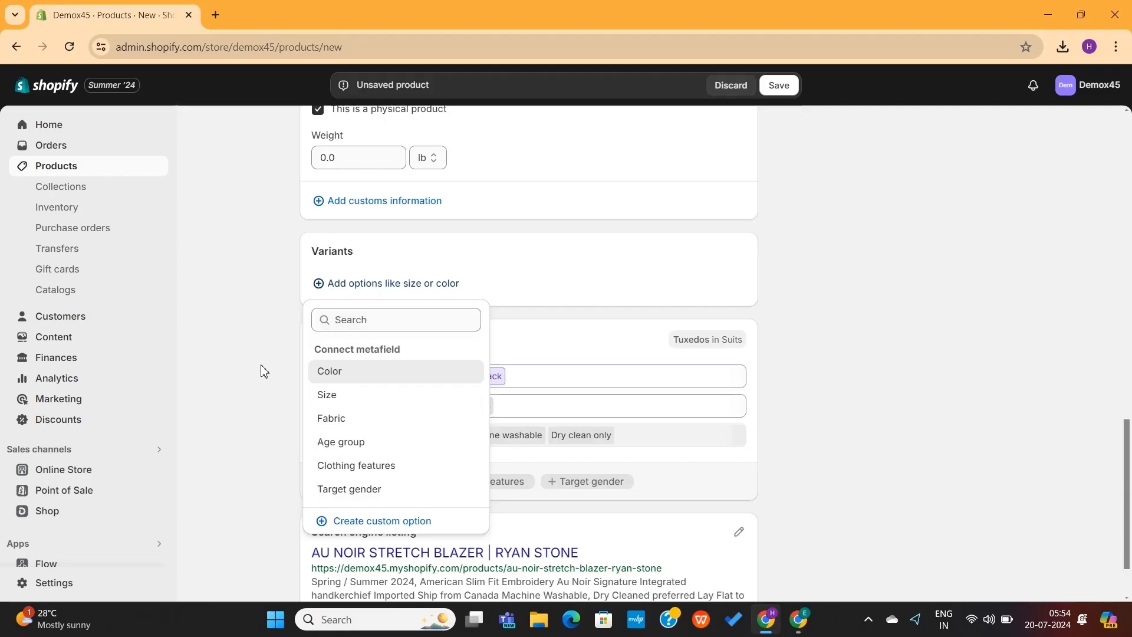
{"action": "left_click", "coordinate": [12, 290]}
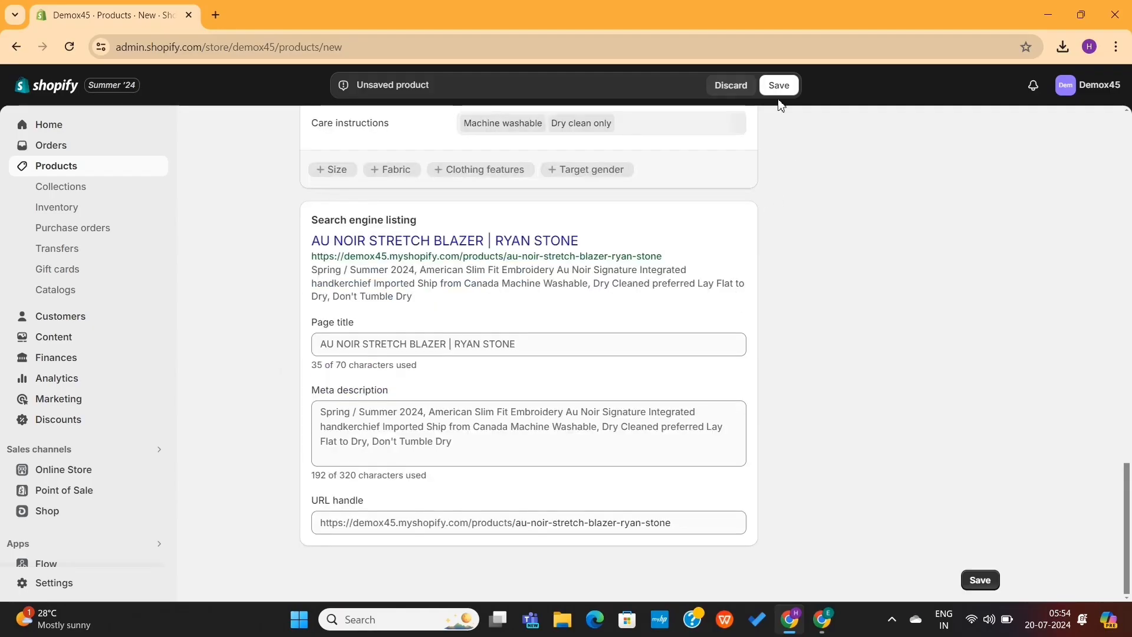
{"action": "left_click", "coordinate": [777, 88]}
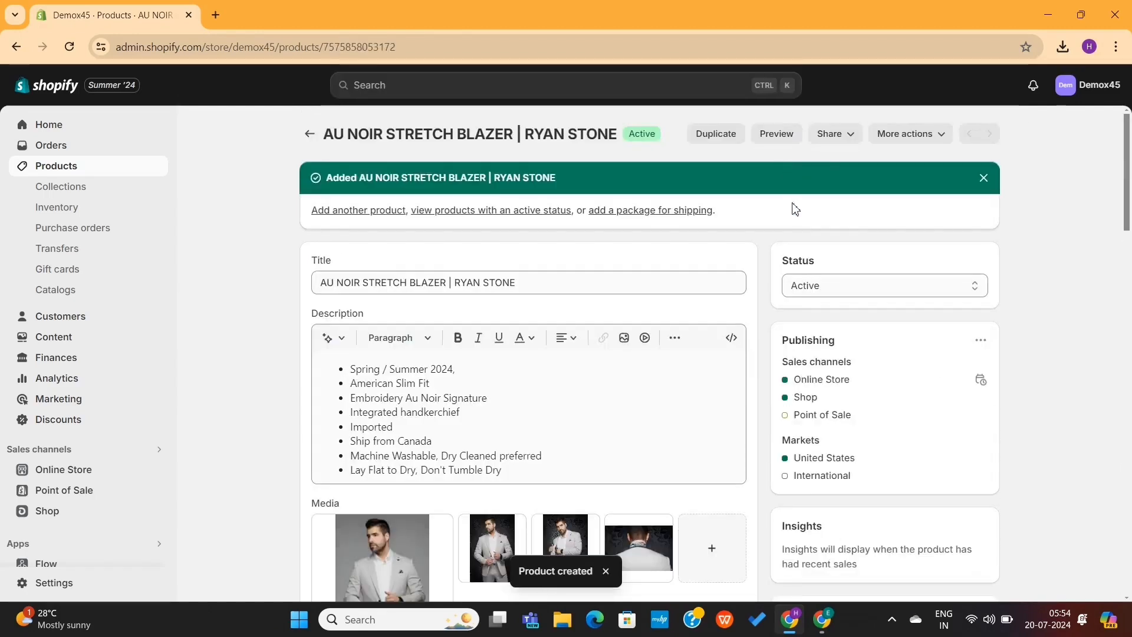
Check the saved product's status choices and return to the products list
{"action": "left_click", "coordinate": [860, 286]}
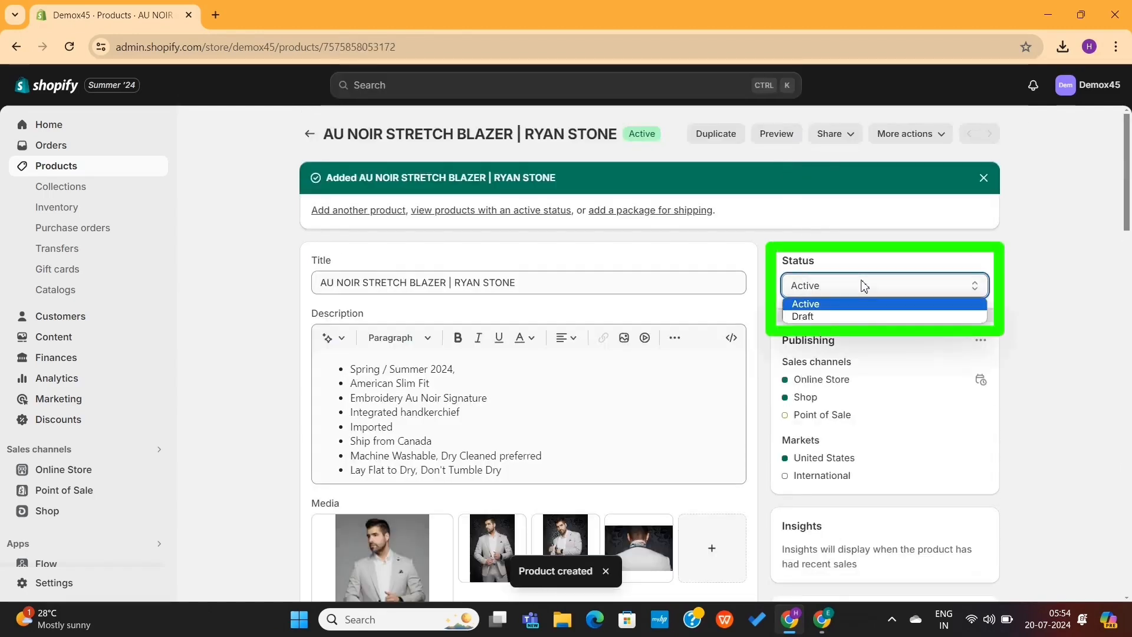
{"action": "left_click", "coordinate": [864, 286]}
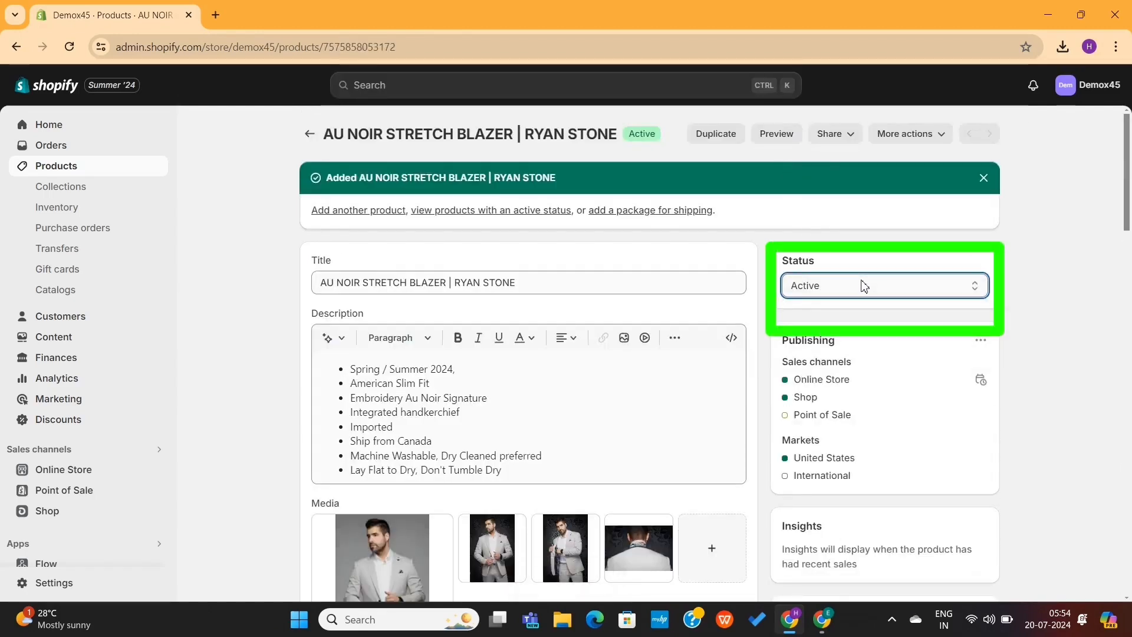
{"action": "left_click", "coordinate": [309, 134]}
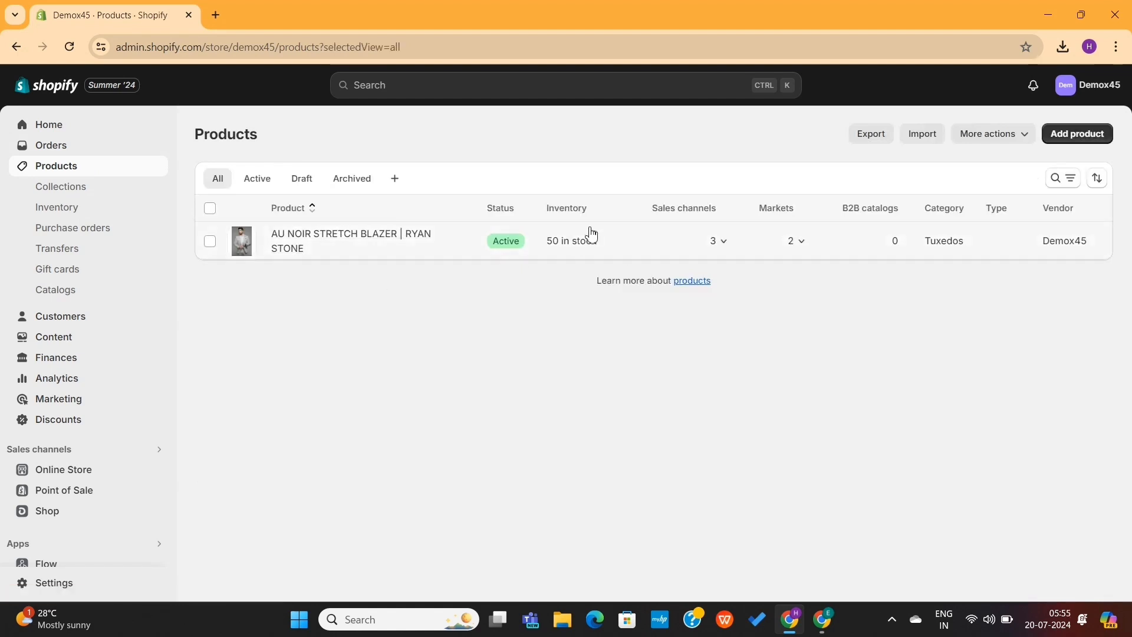
Import products from products_export.csv, publishing new products to all sales channels, after checking the import preview
{"action": "left_click", "coordinate": [925, 136]}
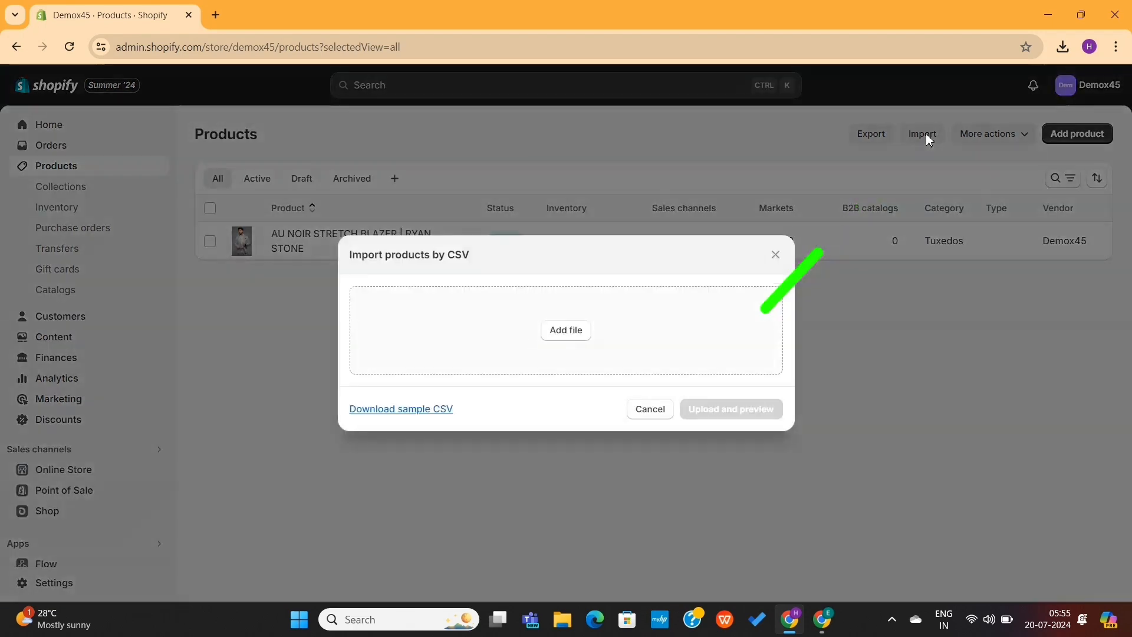
{"action": "left_click", "coordinate": [566, 332]}
{"action": "double_click", "coordinate": [288, 177]}
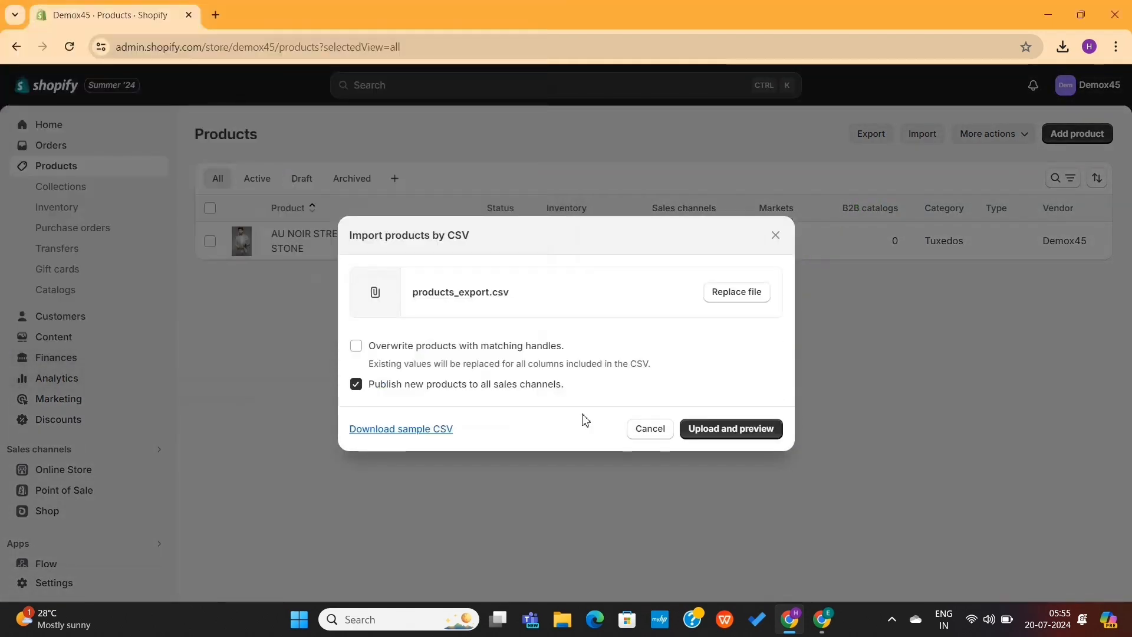
{"action": "left_click", "coordinate": [715, 430]}
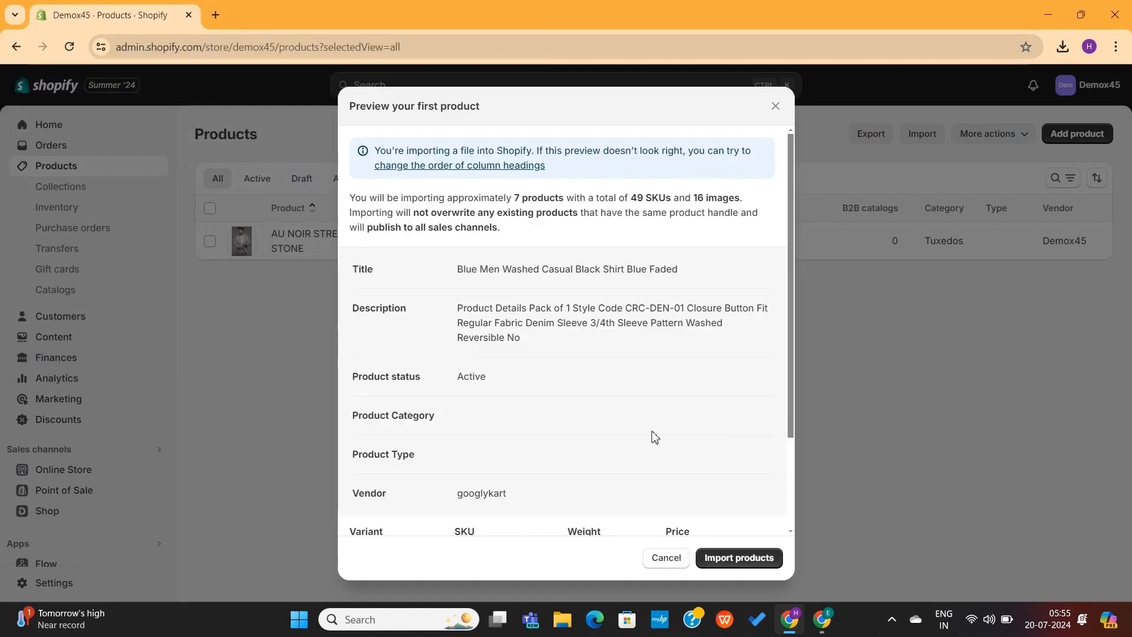
{"action": "scroll", "coordinate": [655, 437], "scroll_direction": "down", "scroll_amount": 3}
{"action": "left_click", "coordinate": [735, 558]}
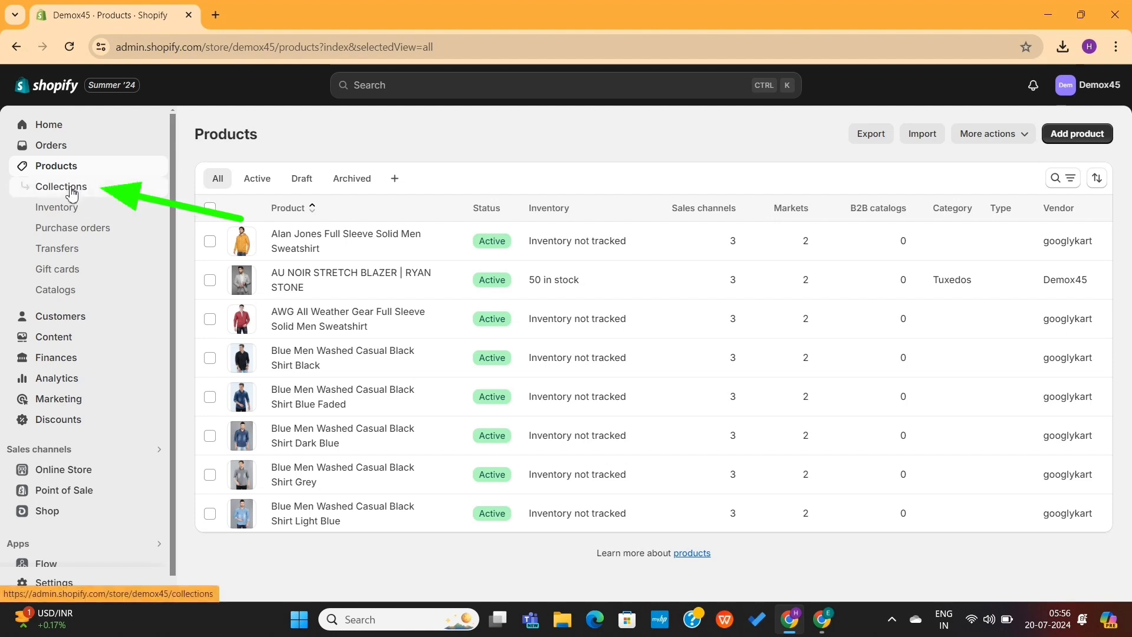
Delete the existing Home page collection from the store's collections
{"action": "left_click", "coordinate": [61, 186]}
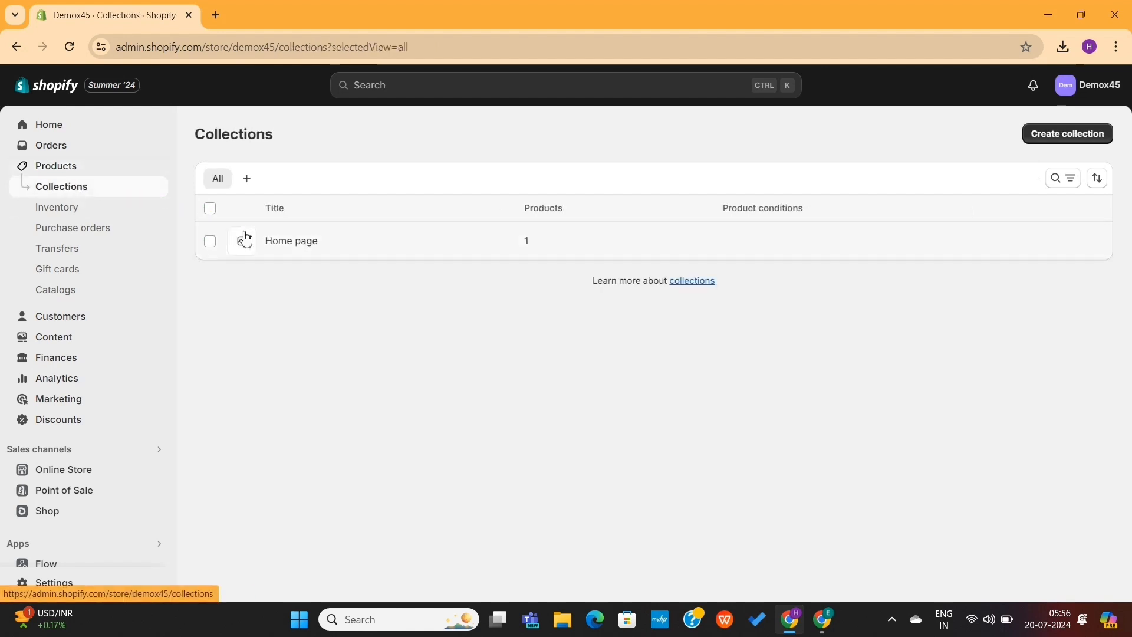
{"action": "left_click", "coordinate": [209, 242]}
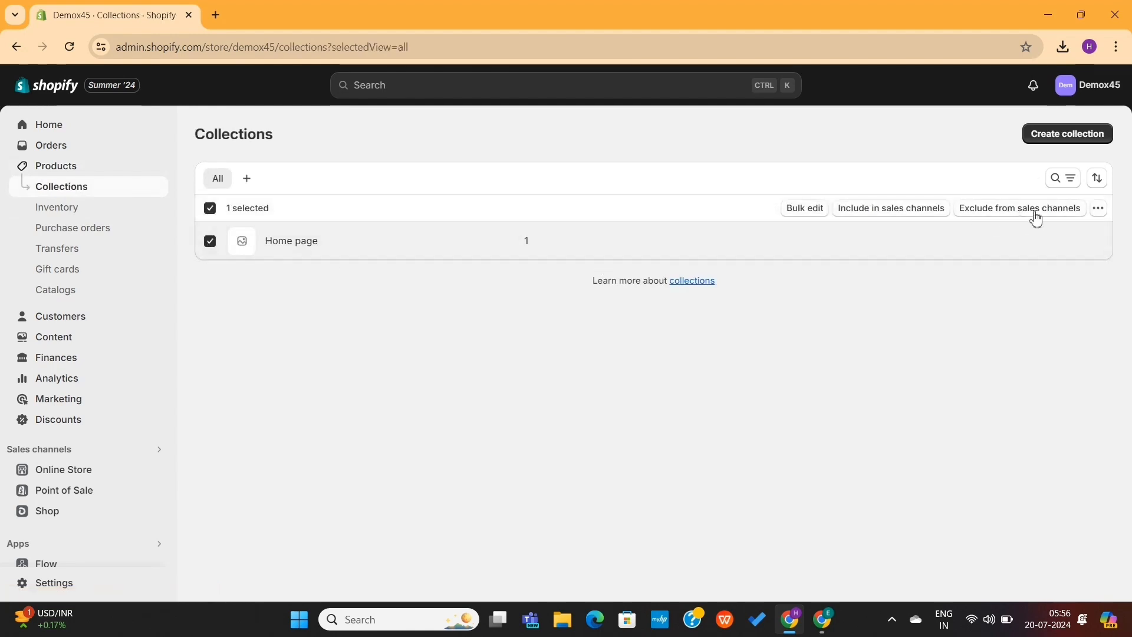
{"action": "left_click", "coordinate": [1098, 208]}
{"action": "left_click", "coordinate": [1054, 243]}
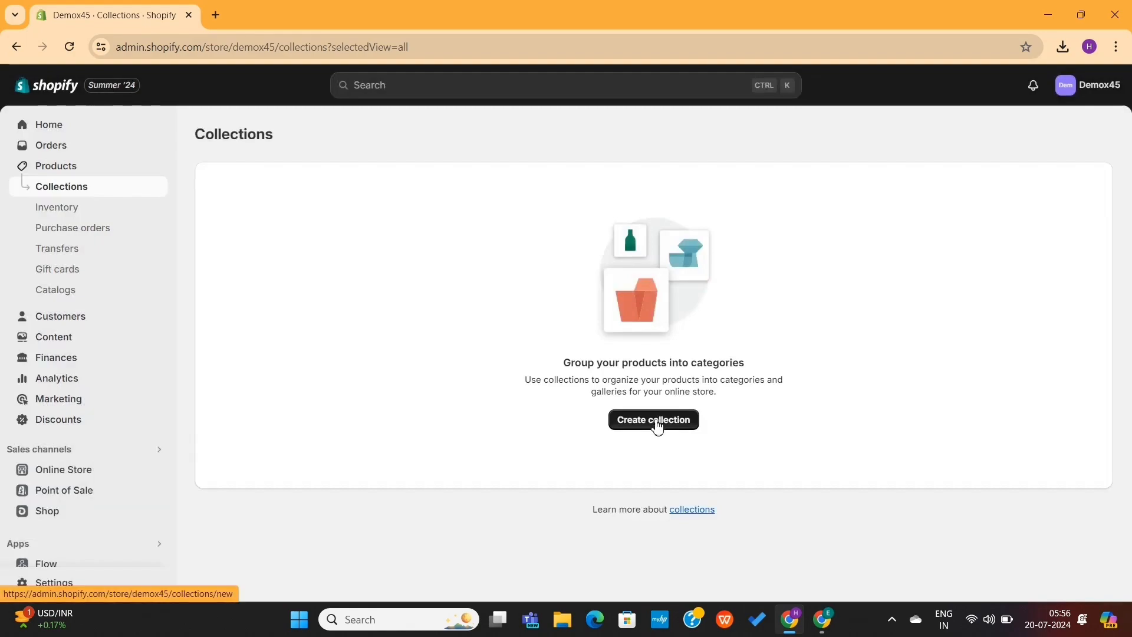
Create and save a manual collection titled Shirts with no description
{"action": "left_click", "coordinate": [657, 424]}
{"action": "left_click", "coordinate": [442, 201]}
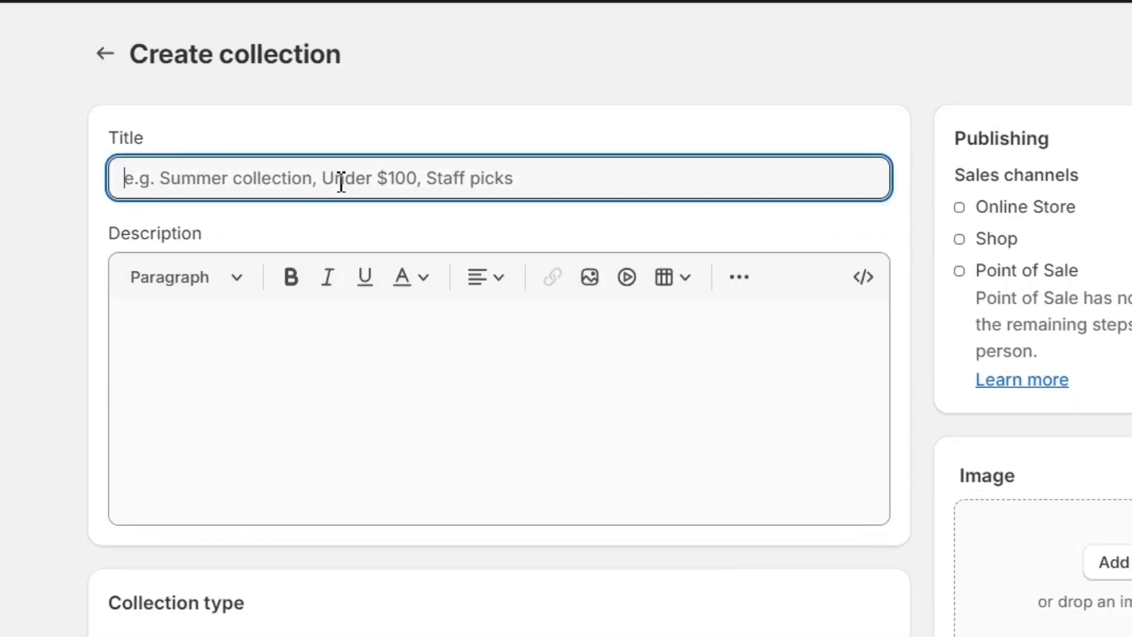
{"action": "type", "text": "Shirts"}
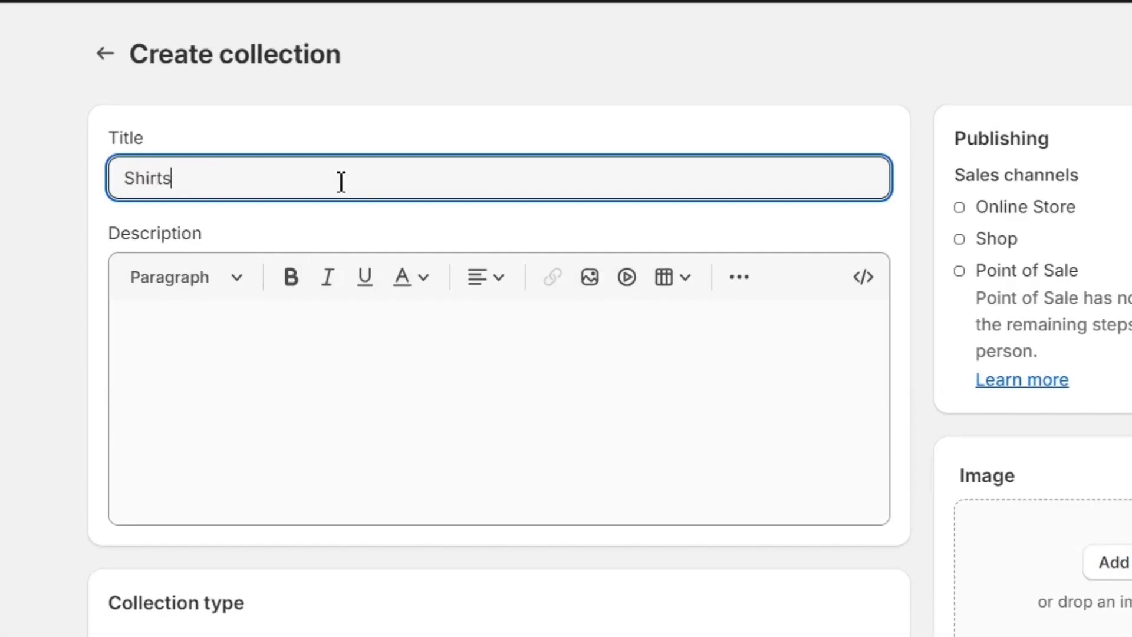
{"action": "left_click", "coordinate": [334, 403]}
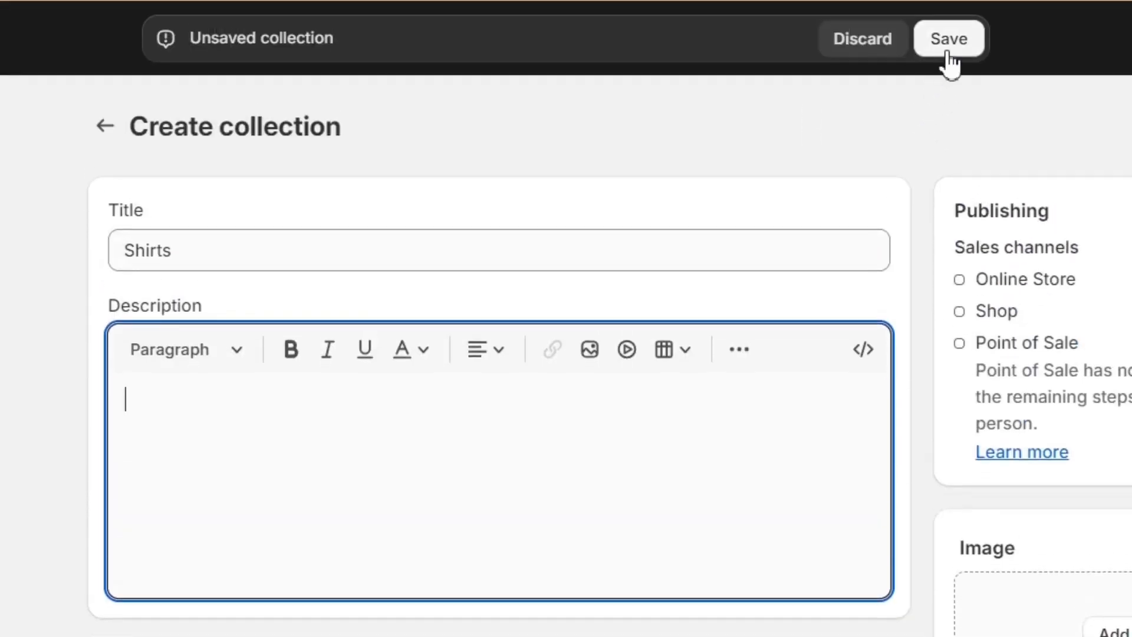
{"action": "left_click", "coordinate": [948, 17]}
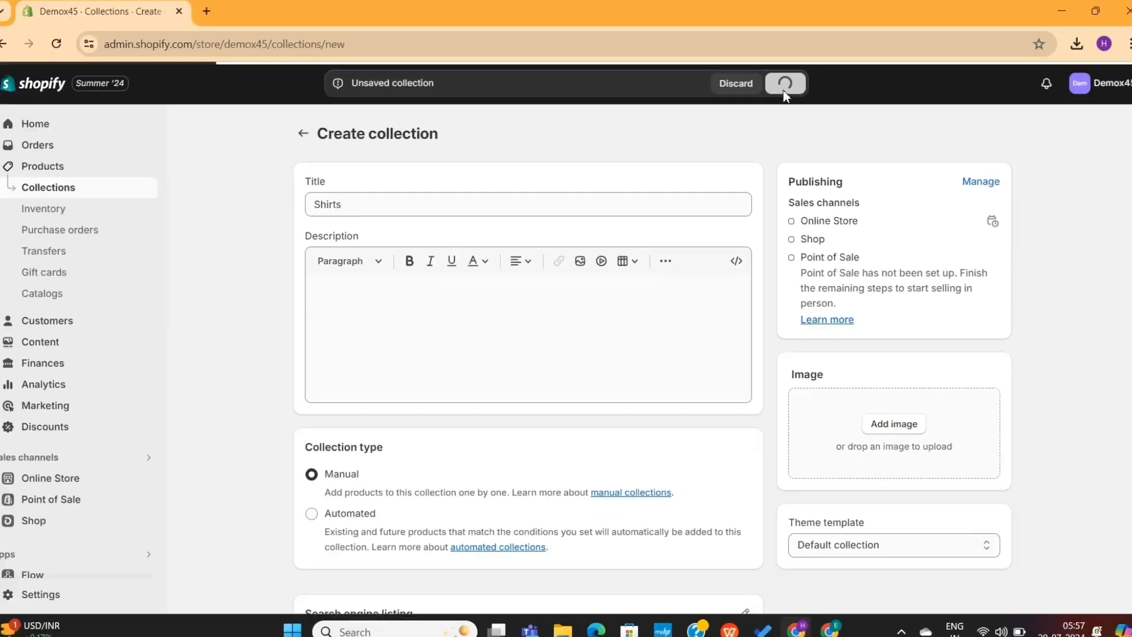
Add all the store's shirts and sweatshirts, leaving out the stretch blazer, to the Shirts collection
{"action": "scroll", "coordinate": [902, 414], "scroll_direction": "down", "scroll_amount": 5}
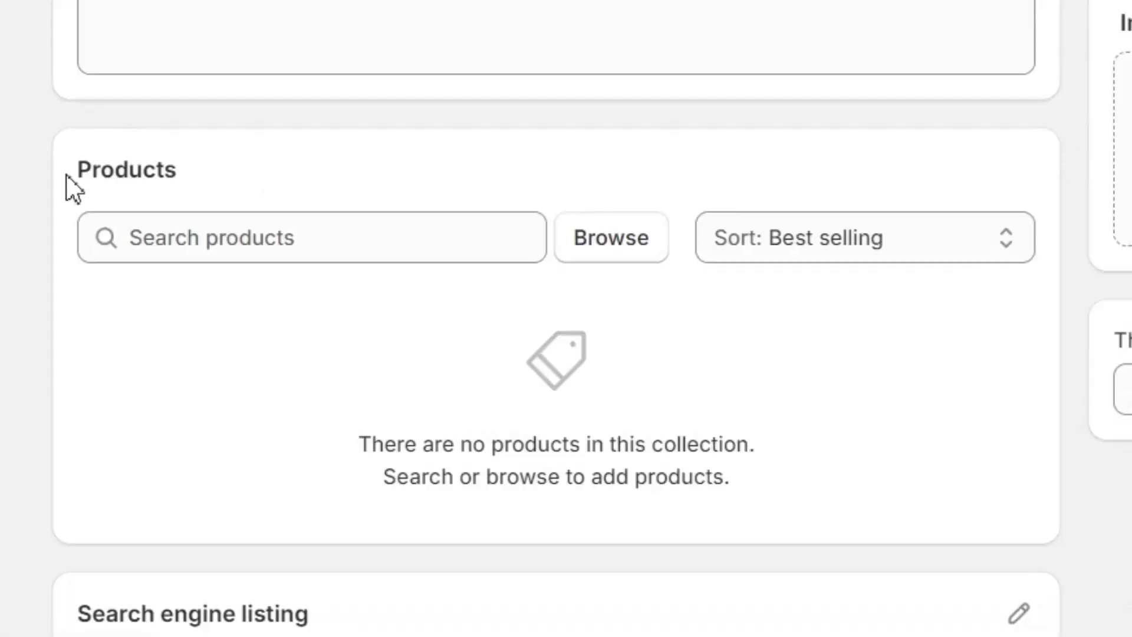
{"action": "left_click_drag", "start_coordinate": [66, 174], "coordinate": [299, 161]}
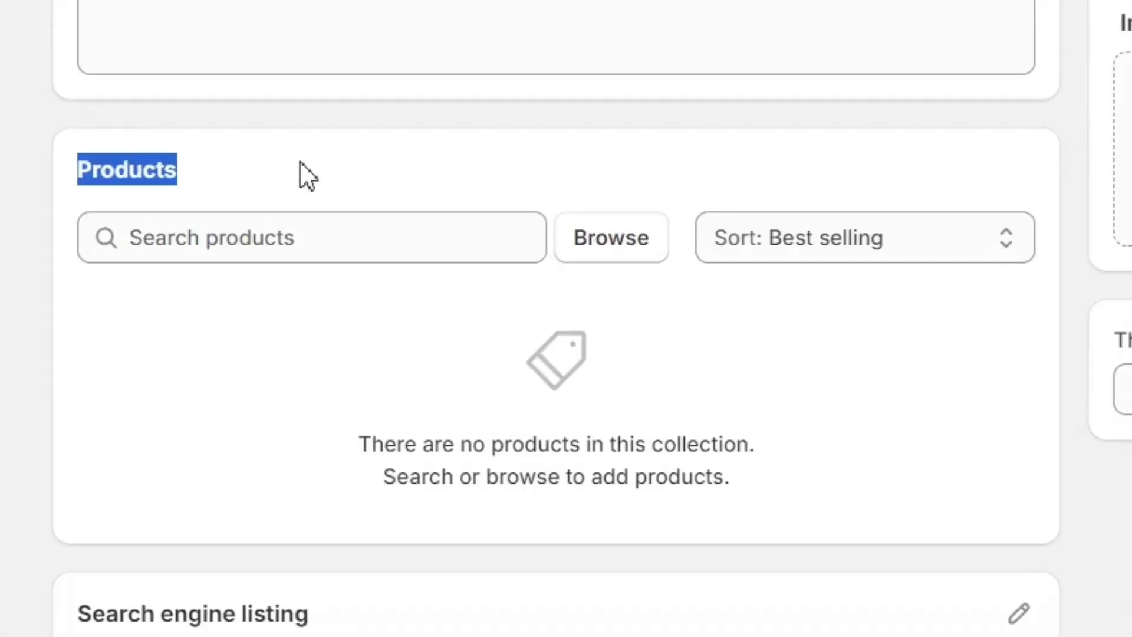
{"action": "left_click", "coordinate": [300, 161]}
{"action": "left_click", "coordinate": [608, 248]}
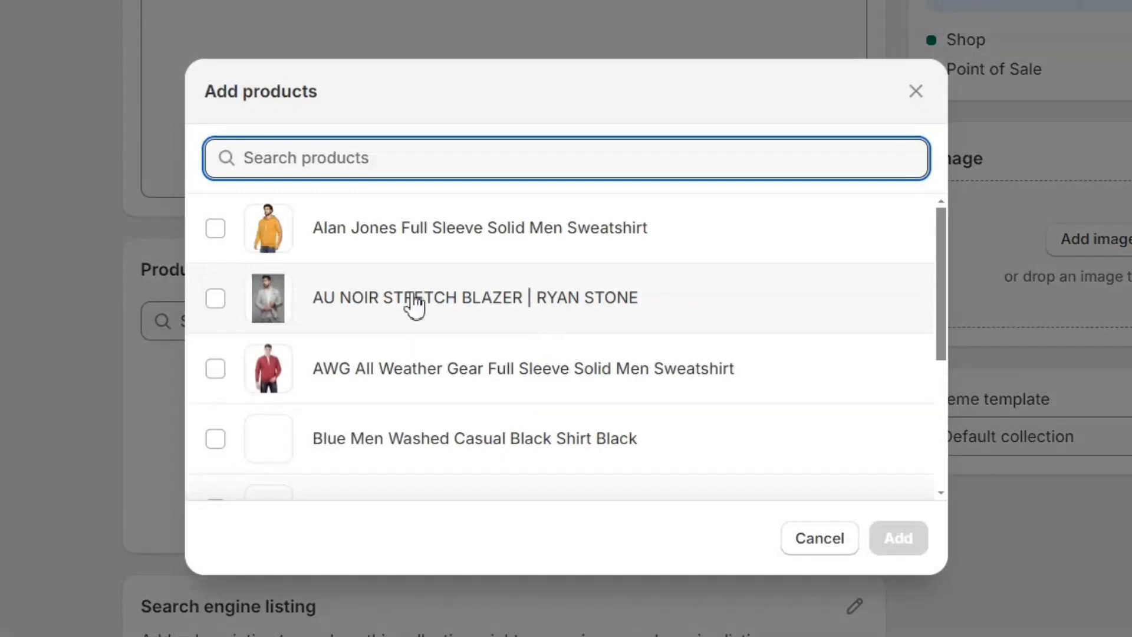
{"action": "scroll", "coordinate": [412, 304], "scroll_direction": "down", "scroll_amount": 5}
{"action": "left_click", "coordinate": [215, 465]}
{"action": "left_click", "coordinate": [215, 395]}
{"action": "left_click", "coordinate": [216, 324]}
{"action": "left_click", "coordinate": [216, 254]}
{"action": "scroll", "coordinate": [223, 255], "scroll_direction": "up", "scroll_amount": 1}
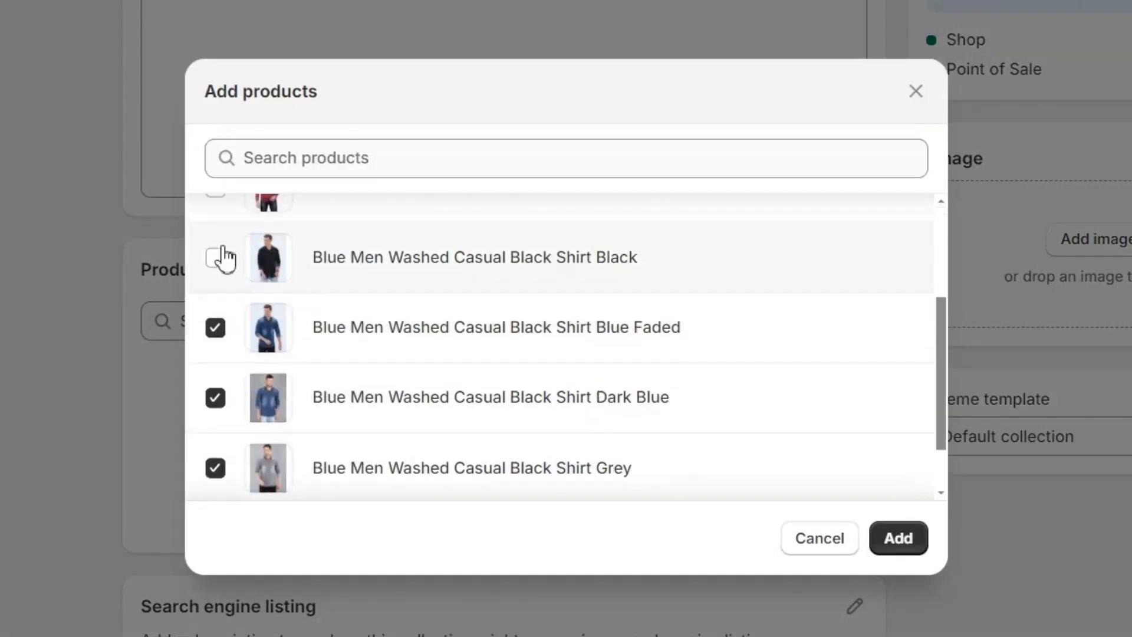
{"action": "left_click", "coordinate": [215, 255]}
{"action": "scroll", "coordinate": [298, 268], "scroll_direction": "up", "scroll_amount": 2}
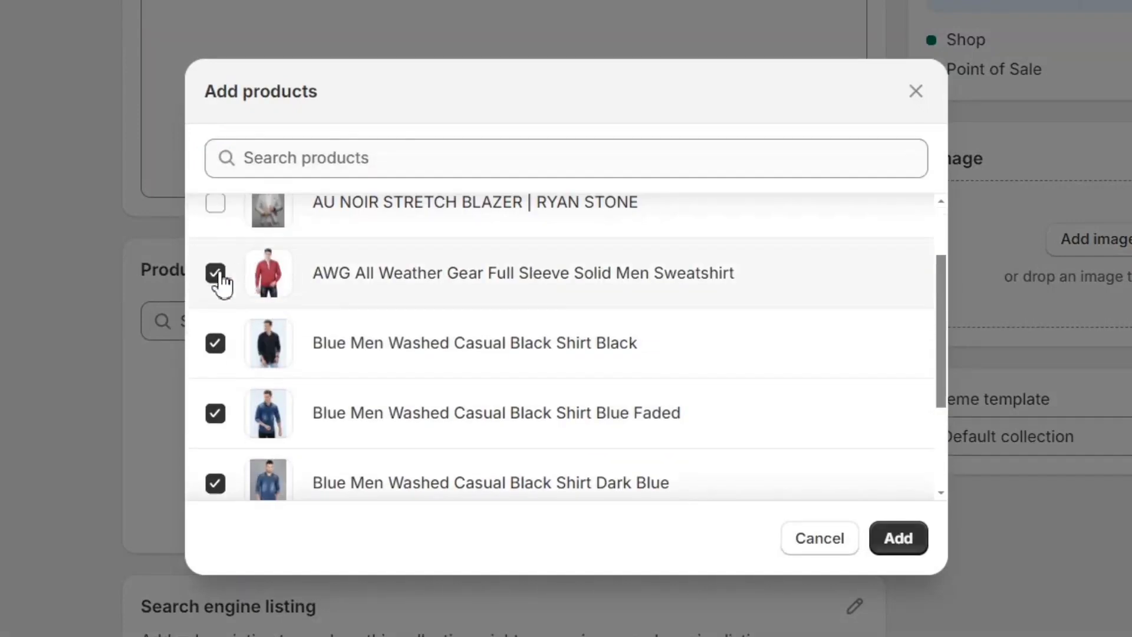
{"action": "scroll", "coordinate": [295, 289], "scroll_direction": "up", "scroll_amount": 2}
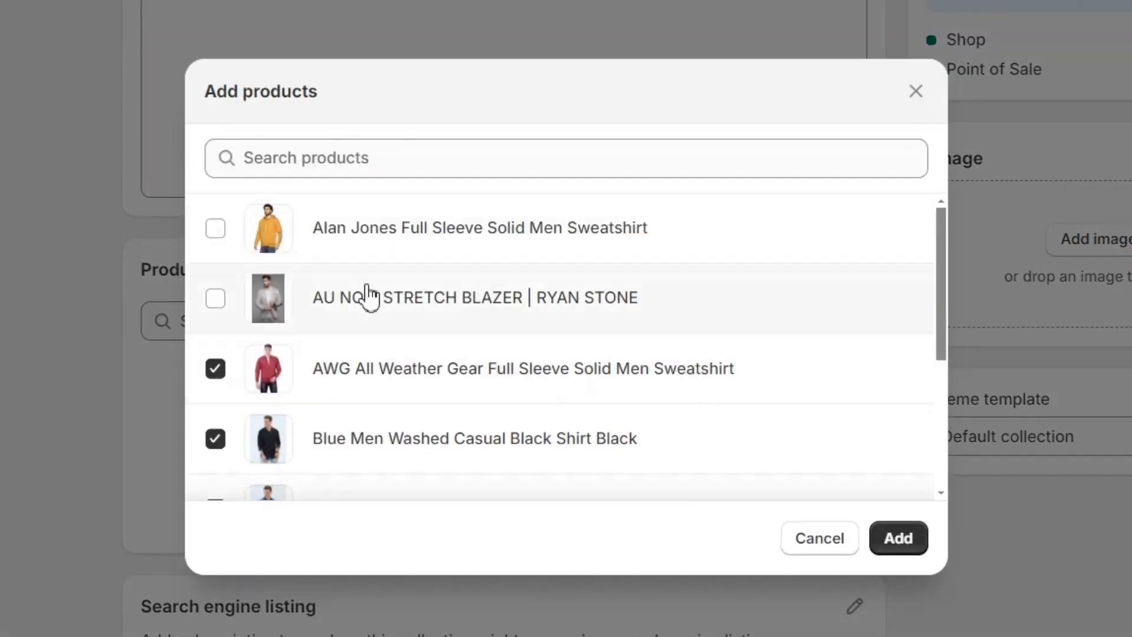
{"action": "left_click", "coordinate": [898, 538]}
{"action": "scroll", "coordinate": [766, 384], "scroll_direction": "down", "scroll_amount": 6}
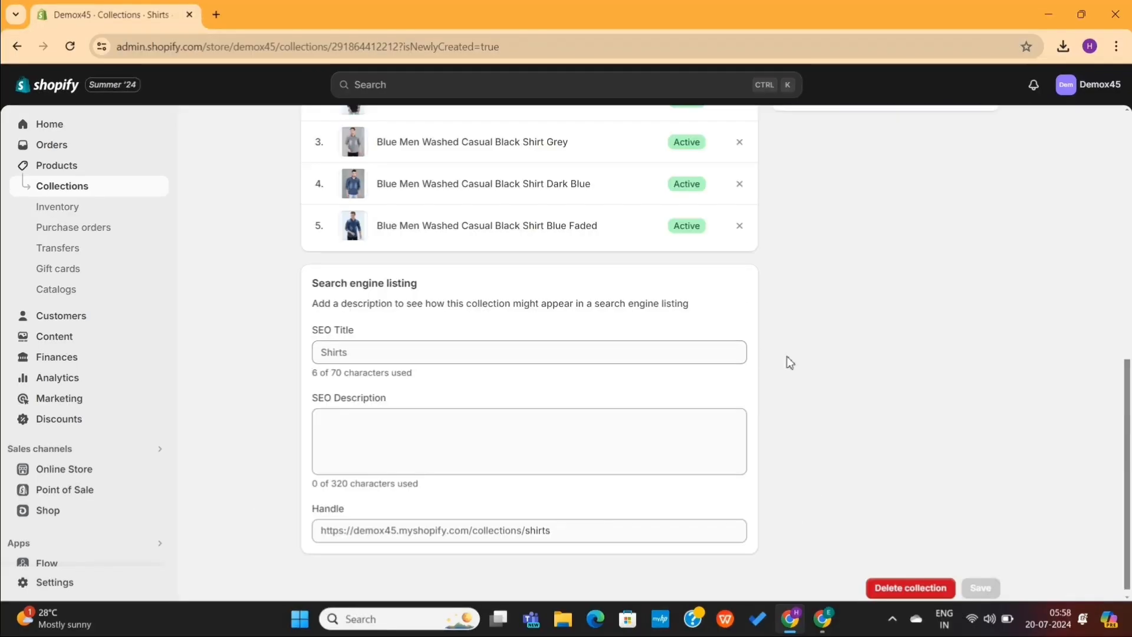
{"action": "scroll", "coordinate": [790, 362], "scroll_direction": "up", "scroll_amount": 8}
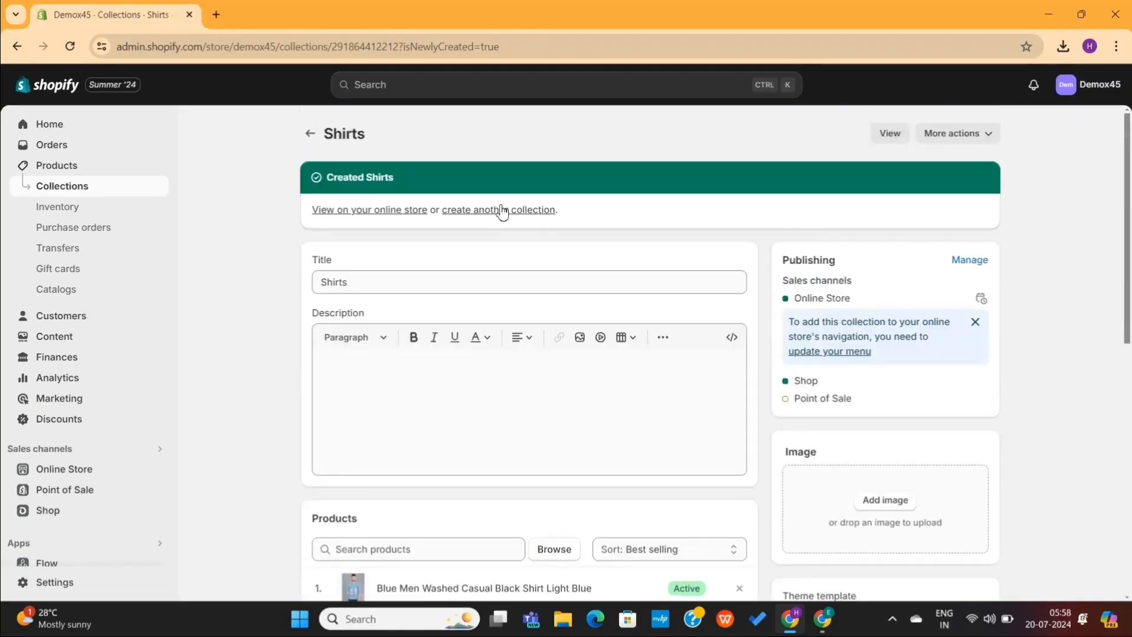
Create a manual collection titled New Arrivals and return to the collections list
{"action": "left_click", "coordinate": [313, 140]}
{"action": "left_click", "coordinate": [1030, 134]}
{"action": "left_click", "coordinate": [561, 204]}
{"action": "type", "text": "New Arrivals"}
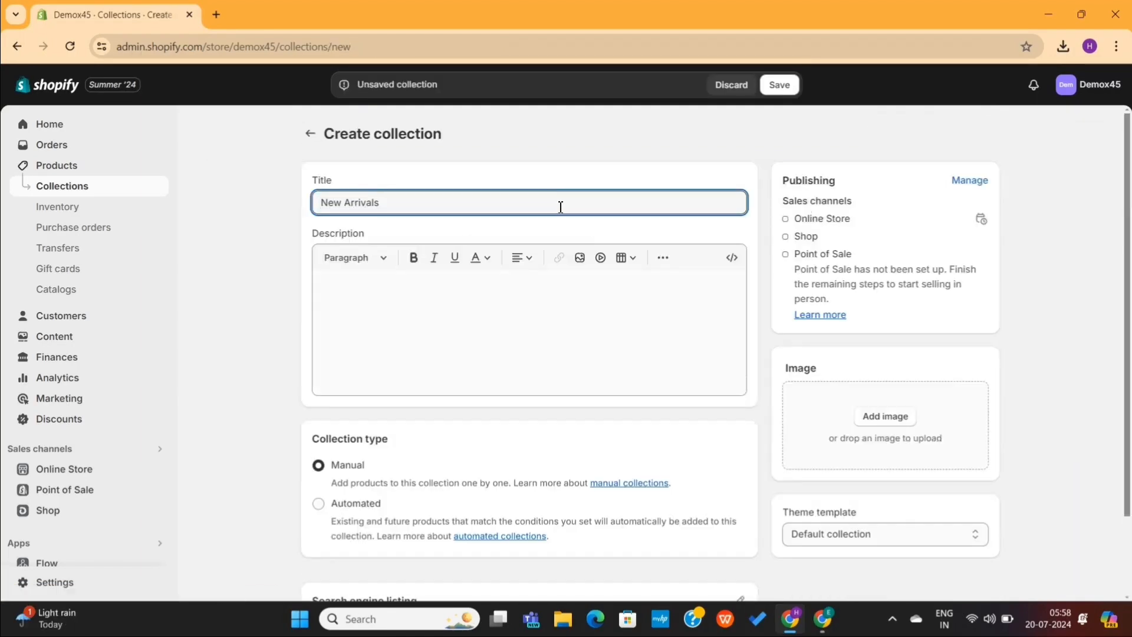
{"action": "left_click", "coordinate": [310, 133]}
Create and save a manual collection titled Best sellers and return to the collections list
{"action": "left_click", "coordinate": [1038, 134]}
{"action": "left_click", "coordinate": [660, 207]}
{"action": "type", "text": "Best sellers"}
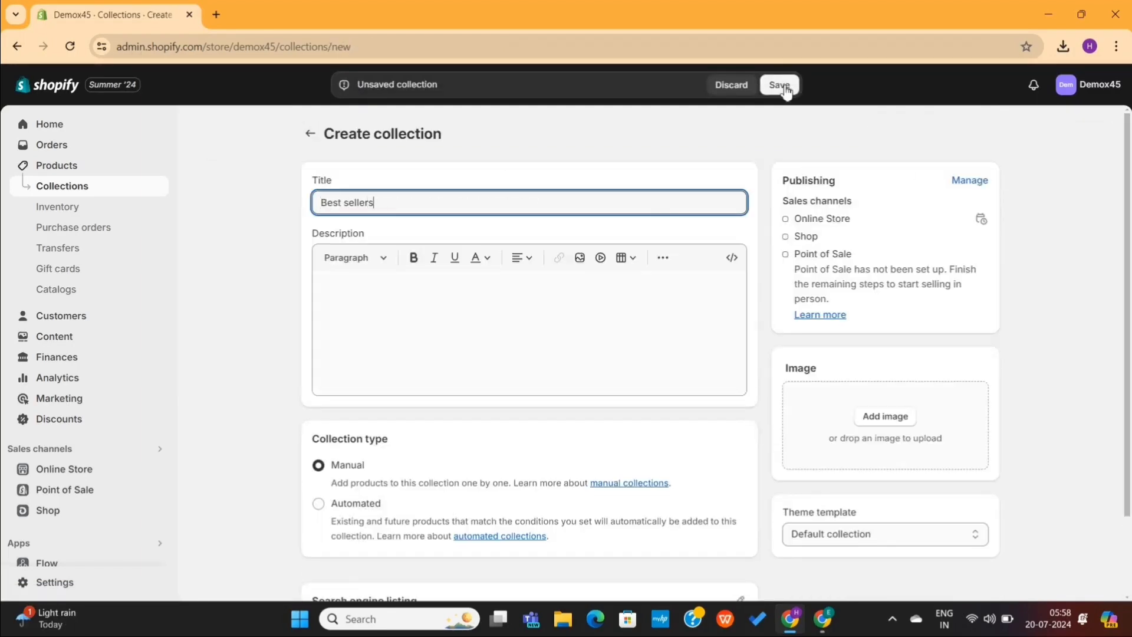
{"action": "left_click", "coordinate": [784, 88]}
{"action": "left_click", "coordinate": [310, 135]}
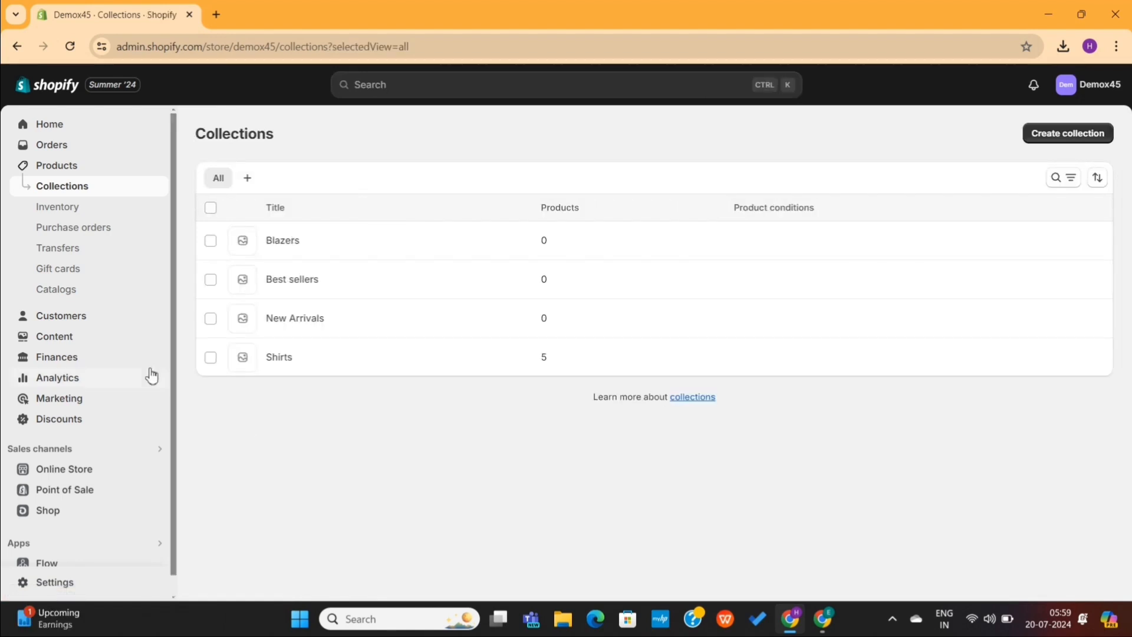
Open the online store's themes and examine the current Dawn theme
{"action": "left_click", "coordinate": [65, 470]}
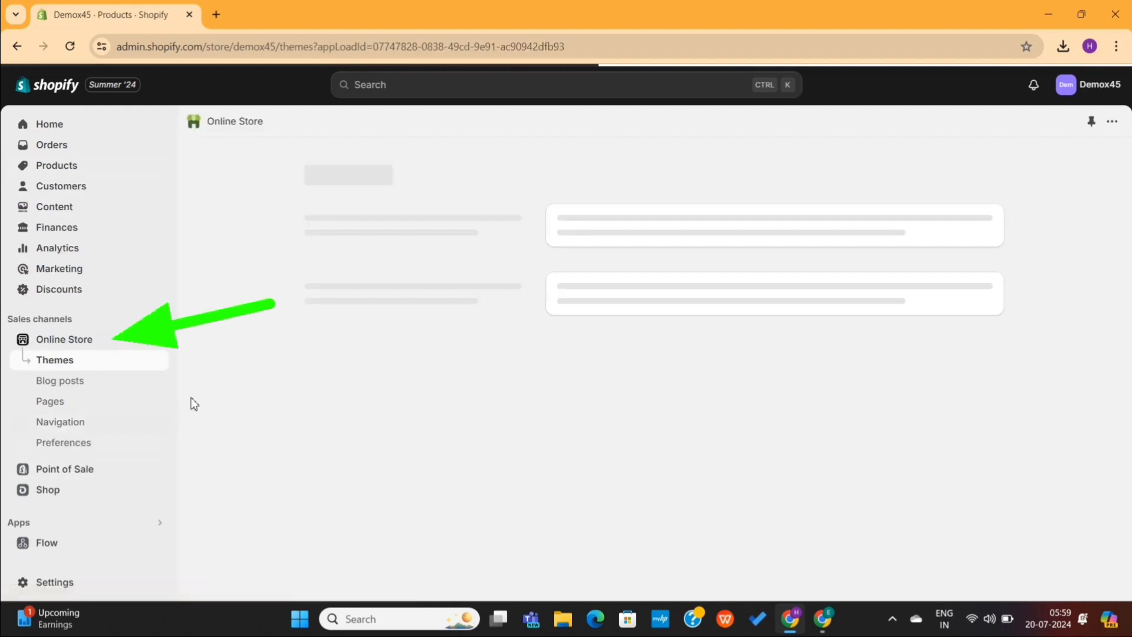
{"action": "scroll", "coordinate": [695, 482], "scroll_direction": "down", "scroll_amount": 3}
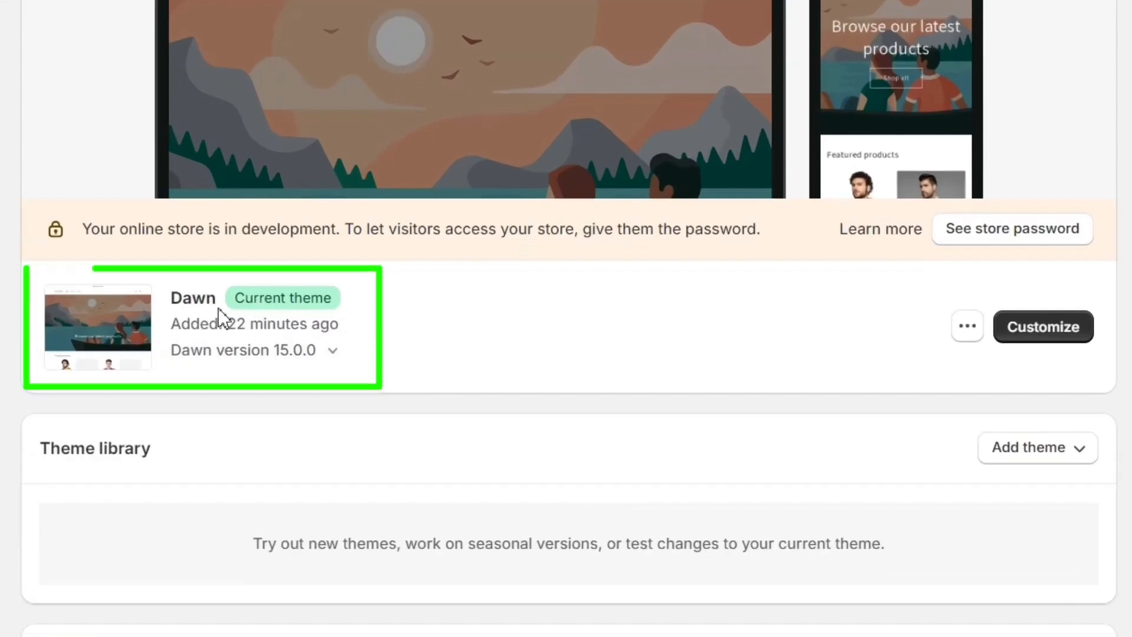
{"action": "left_click_drag", "start_coordinate": [165, 300], "coordinate": [259, 298]}
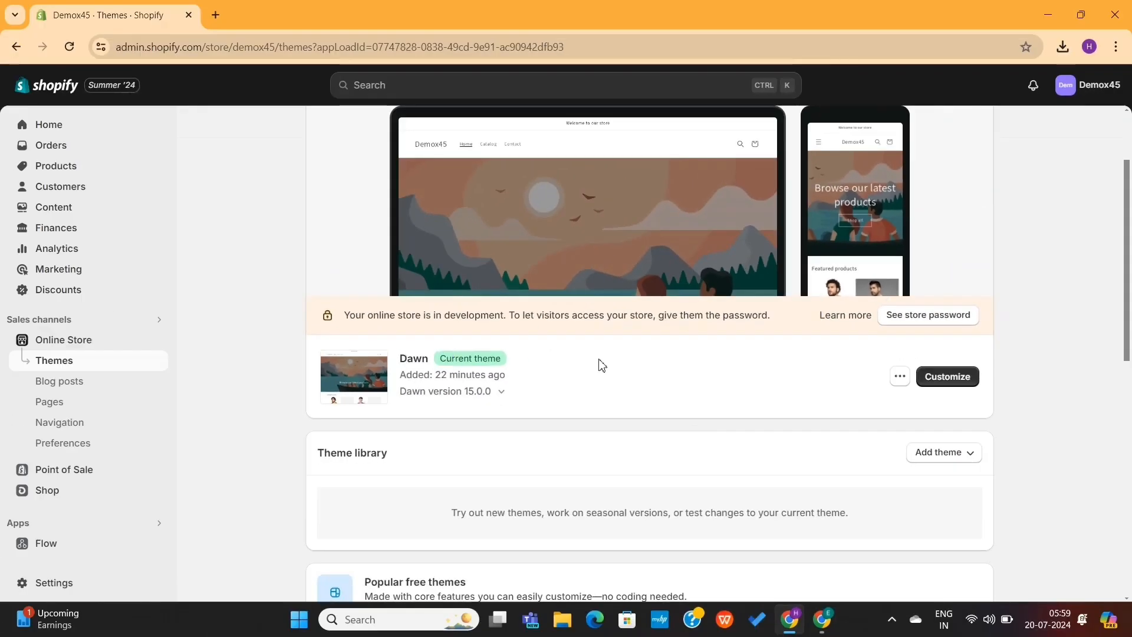
{"action": "scroll", "coordinate": [600, 361], "scroll_direction": "up", "scroll_amount": 2}
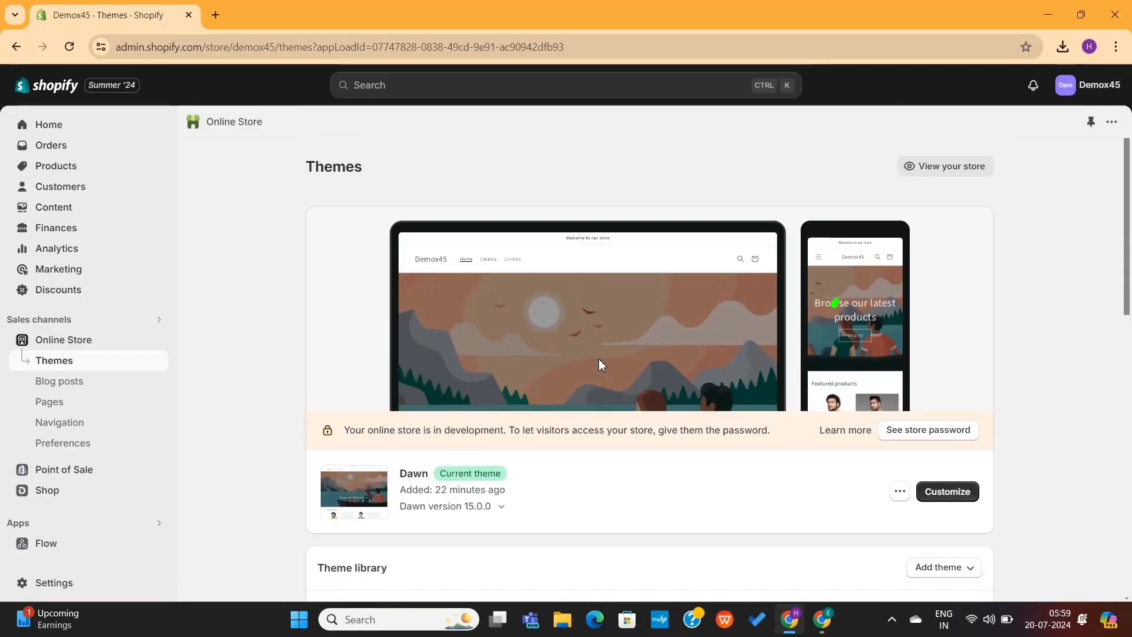
View the storefront and look through the featured products on its home page
{"action": "left_click", "coordinate": [920, 167]}
{"action": "scroll", "coordinate": [553, 360], "scroll_direction": "down", "scroll_amount": 4}
{"action": "scroll", "coordinate": [553, 360], "scroll_direction": "down", "scroll_amount": 10}
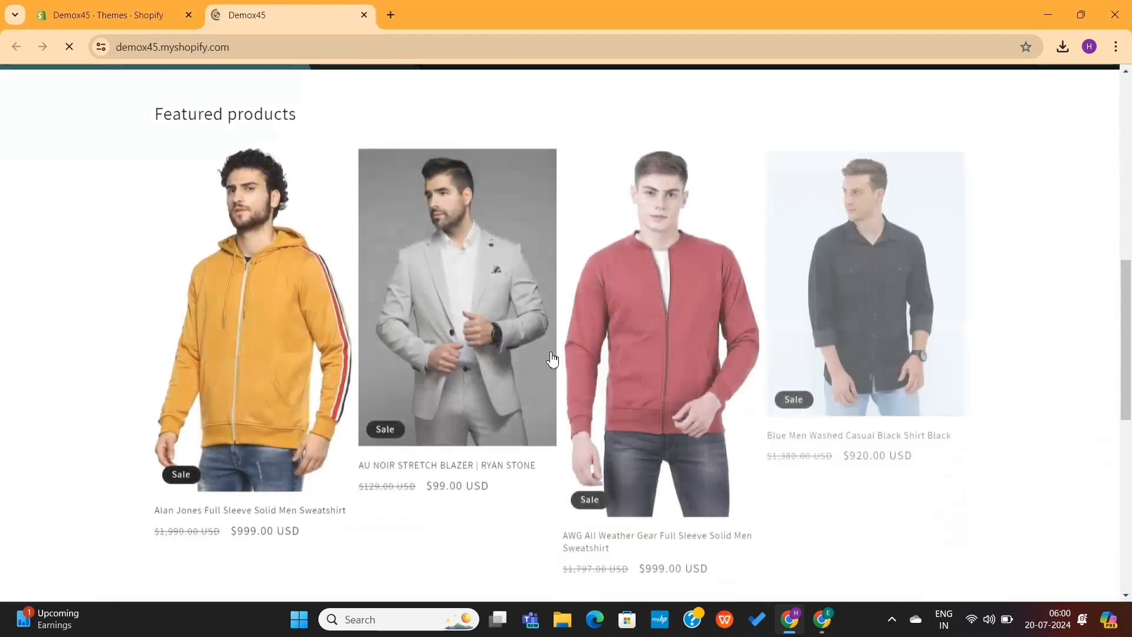
{"action": "scroll", "coordinate": [553, 360], "scroll_direction": "up", "scroll_amount": 10}
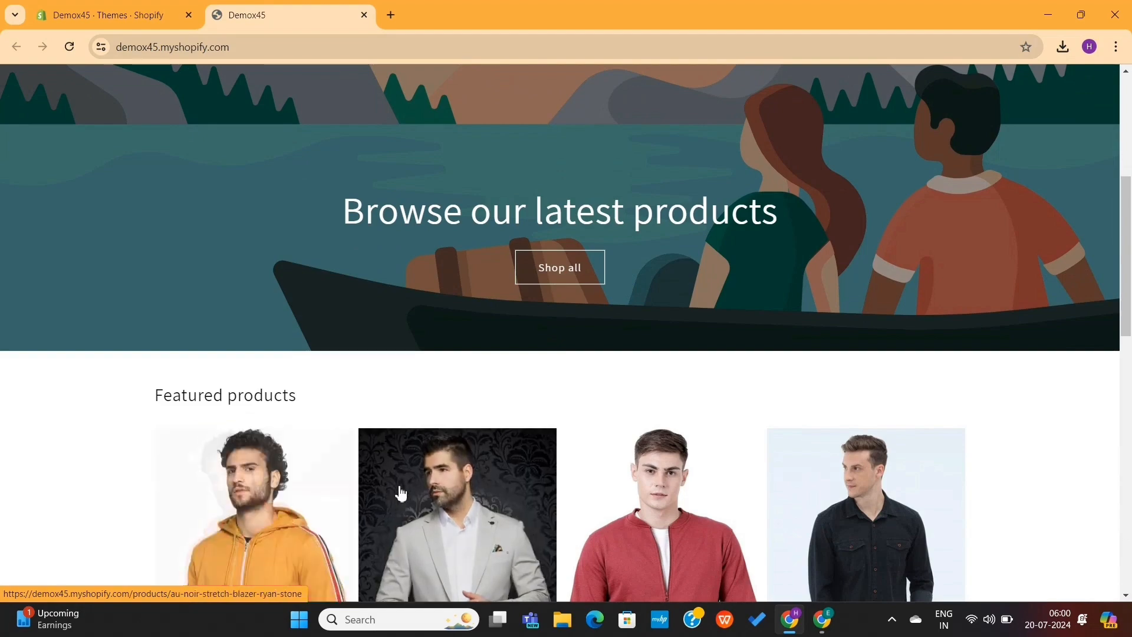
{"action": "scroll", "coordinate": [696, 519], "scroll_direction": "down", "scroll_amount": 6}
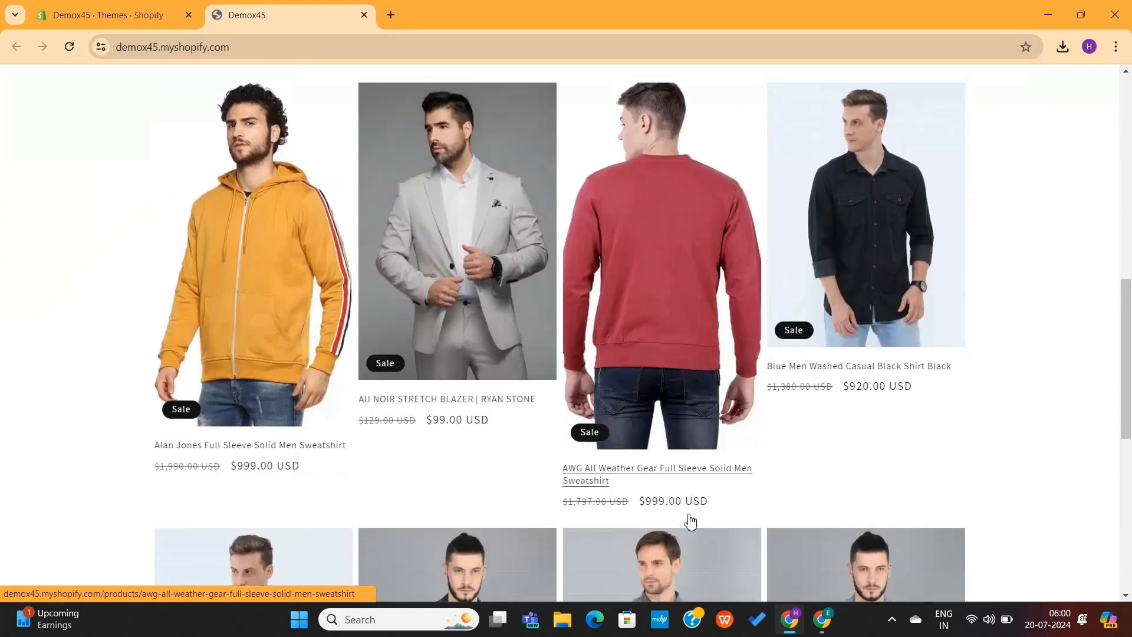
Close the storefront, visit the Theme Store from the themes page, and filter the themes to Free
{"action": "key", "text": "ctrl+w"}
{"action": "scroll", "coordinate": [507, 308], "scroll_direction": "down", "scroll_amount": 2}
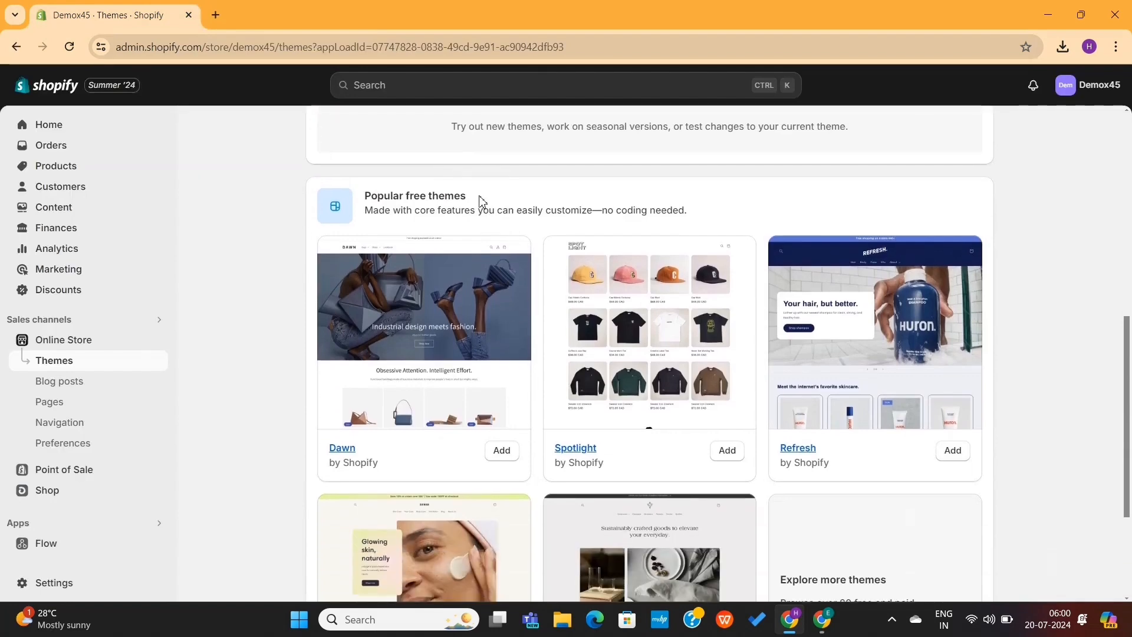
{"action": "scroll", "coordinate": [533, 209], "scroll_direction": "down", "scroll_amount": 3}
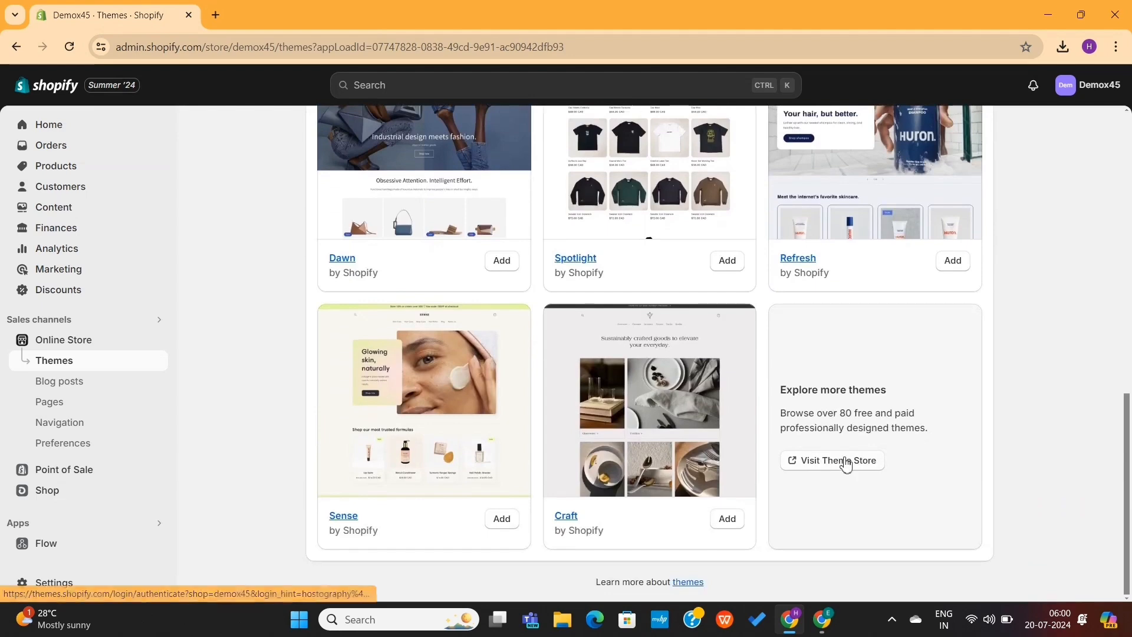
{"action": "left_click", "coordinate": [845, 461]}
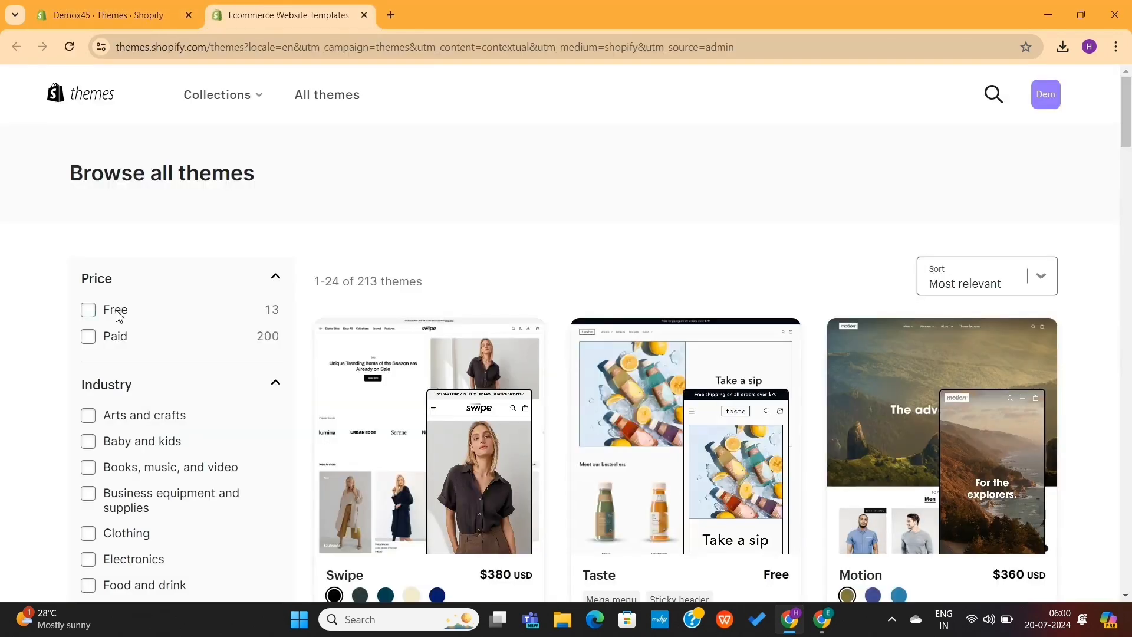
{"action": "left_click", "coordinate": [92, 312]}
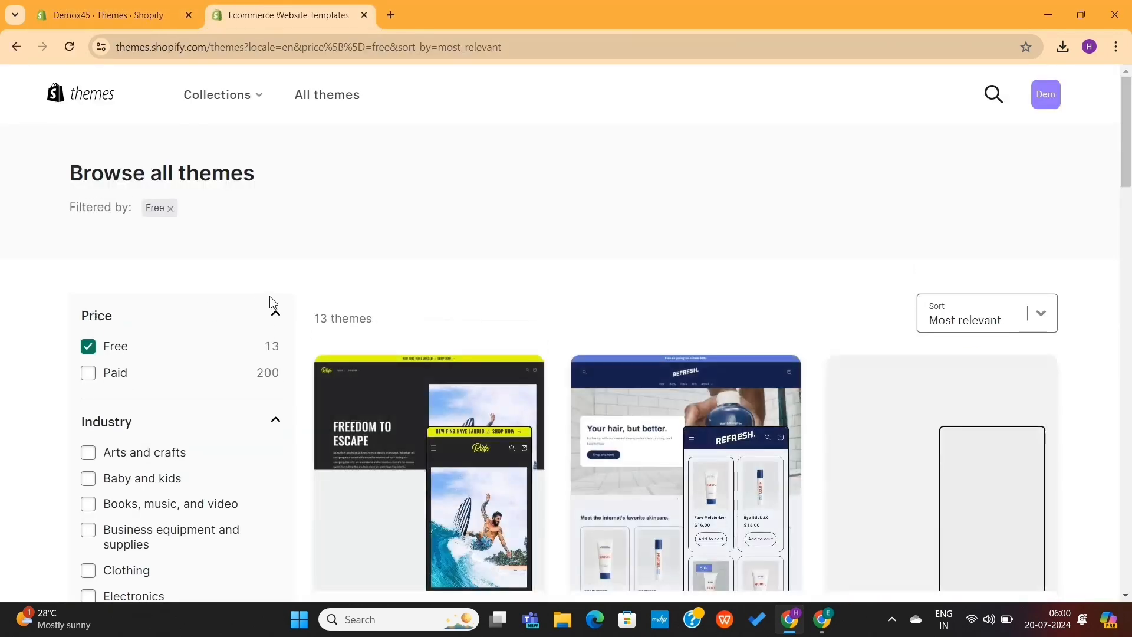
Browse the free themes and open the details page of the Trade theme
{"action": "scroll", "coordinate": [651, 334], "scroll_direction": "down", "scroll_amount": 3}
{"action": "scroll", "coordinate": [651, 333], "scroll_direction": "down", "scroll_amount": 12}
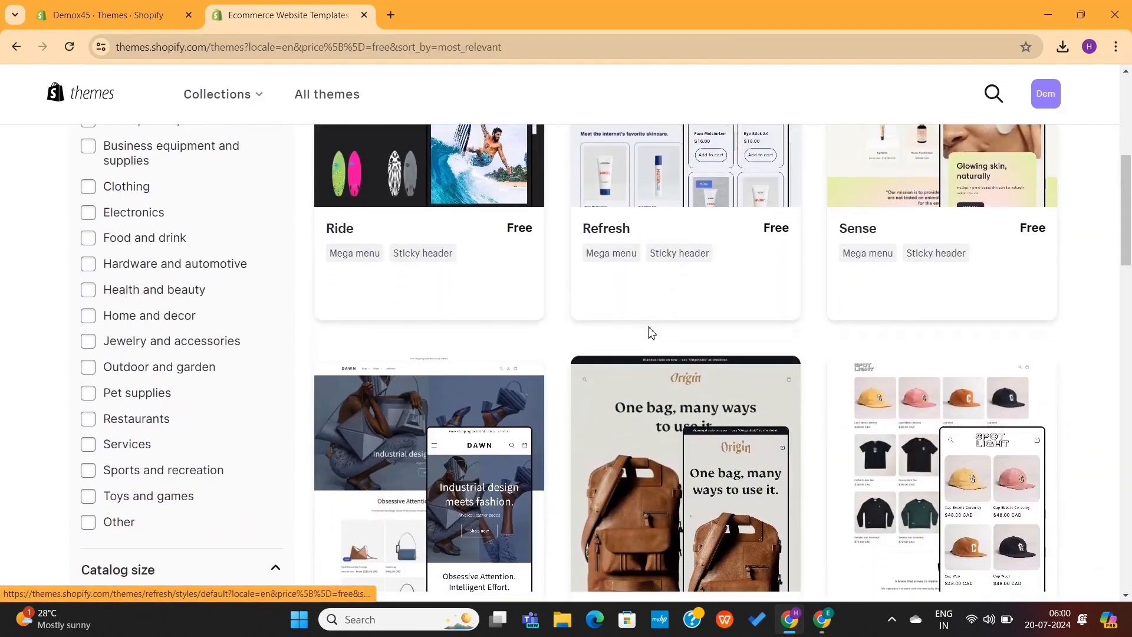
{"action": "scroll", "coordinate": [651, 333], "scroll_direction": "down", "scroll_amount": 12}
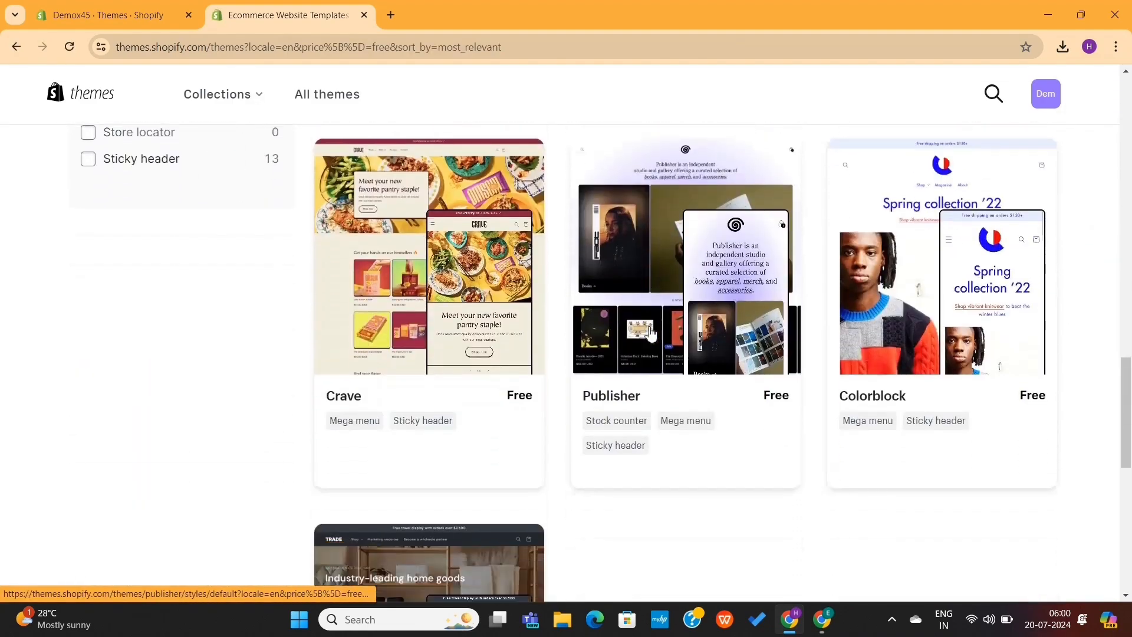
{"action": "scroll", "coordinate": [651, 334], "scroll_direction": "up", "scroll_amount": 20}
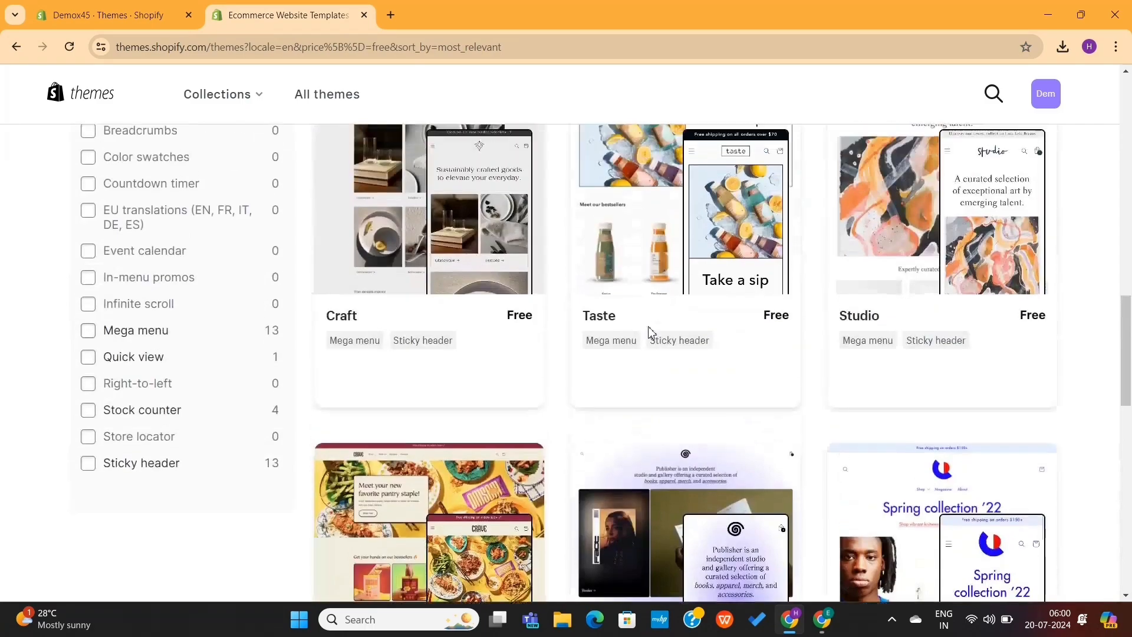
{"action": "scroll", "coordinate": [651, 334], "scroll_direction": "up", "scroll_amount": 2}
{"action": "scroll", "coordinate": [651, 334], "scroll_direction": "down", "scroll_amount": 20}
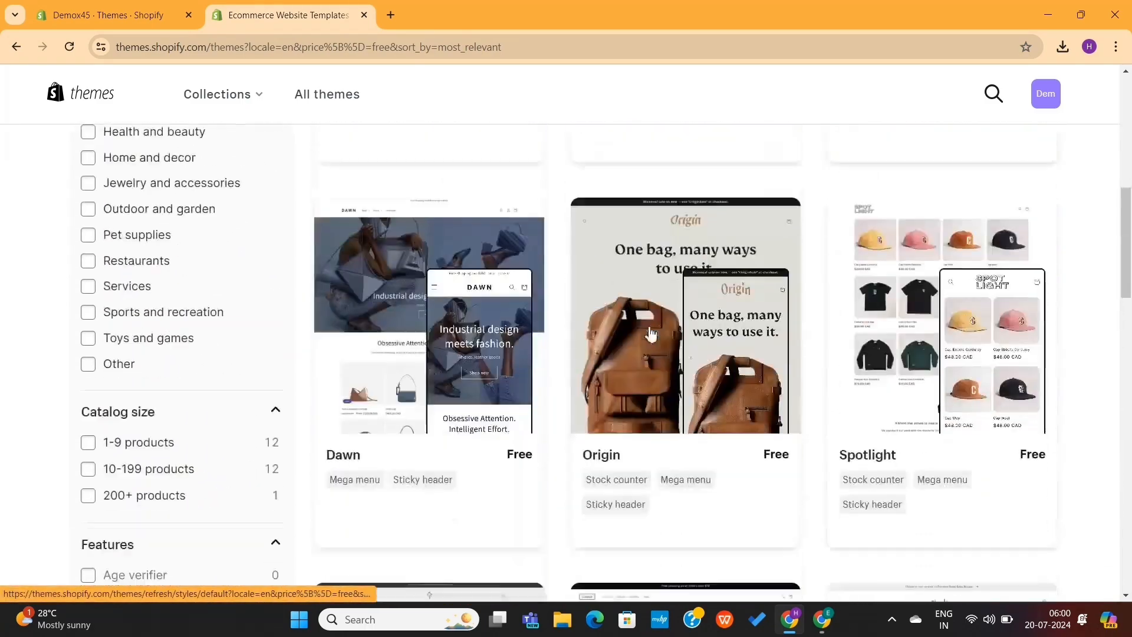
{"action": "scroll", "coordinate": [651, 333], "scroll_direction": "down", "scroll_amount": 2}
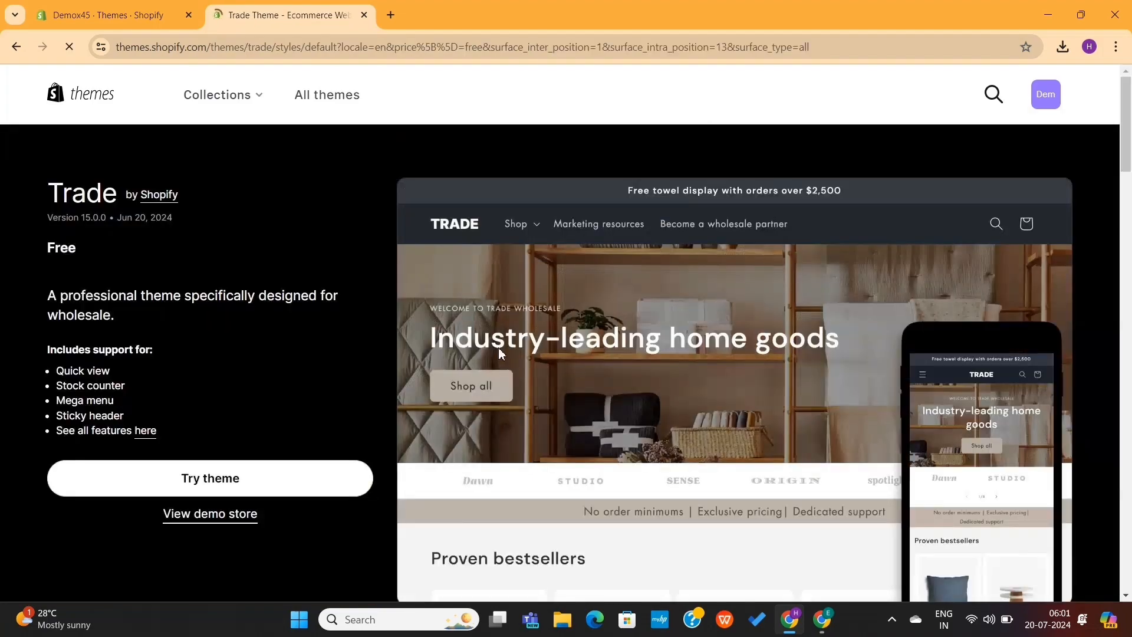
Examine the Trade theme's features and open its demo store
{"action": "scroll", "coordinate": [301, 352], "scroll_direction": "down", "scroll_amount": 13}
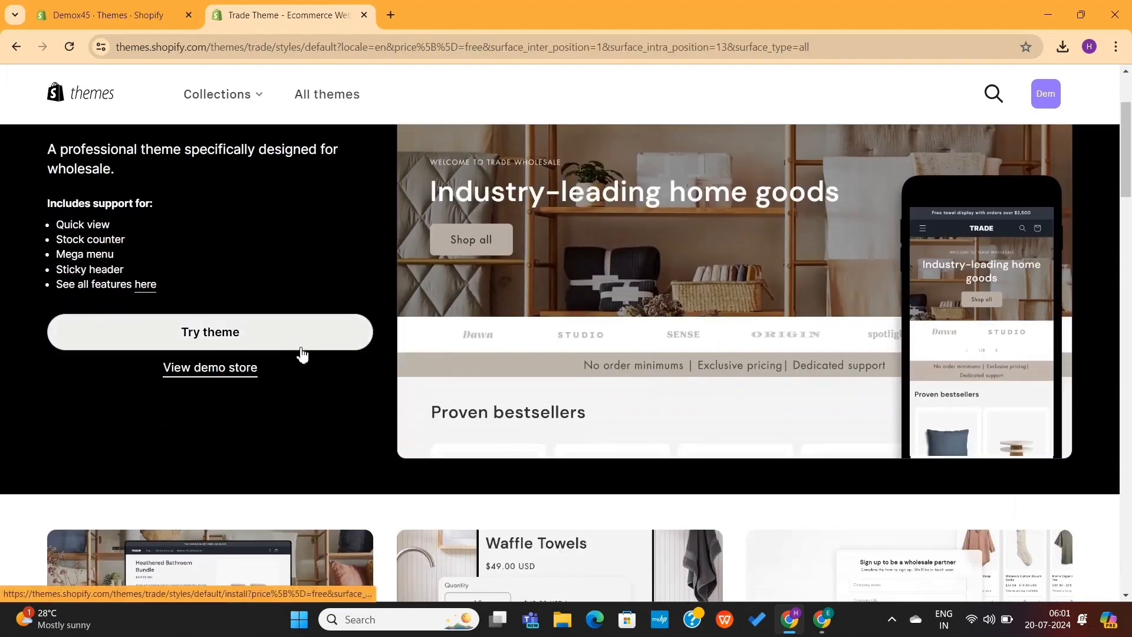
{"action": "scroll", "coordinate": [301, 353], "scroll_direction": "up", "scroll_amount": 4}
{"action": "scroll", "coordinate": [302, 353], "scroll_direction": "up", "scroll_amount": 3}
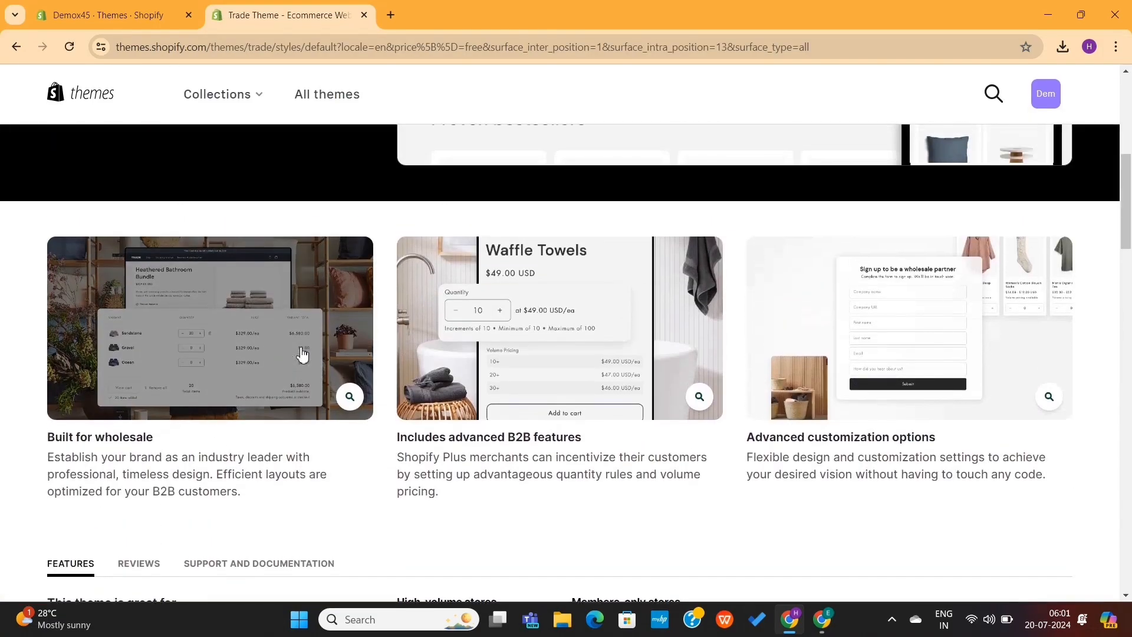
{"action": "scroll", "coordinate": [300, 354], "scroll_direction": "up", "scroll_amount": 1}
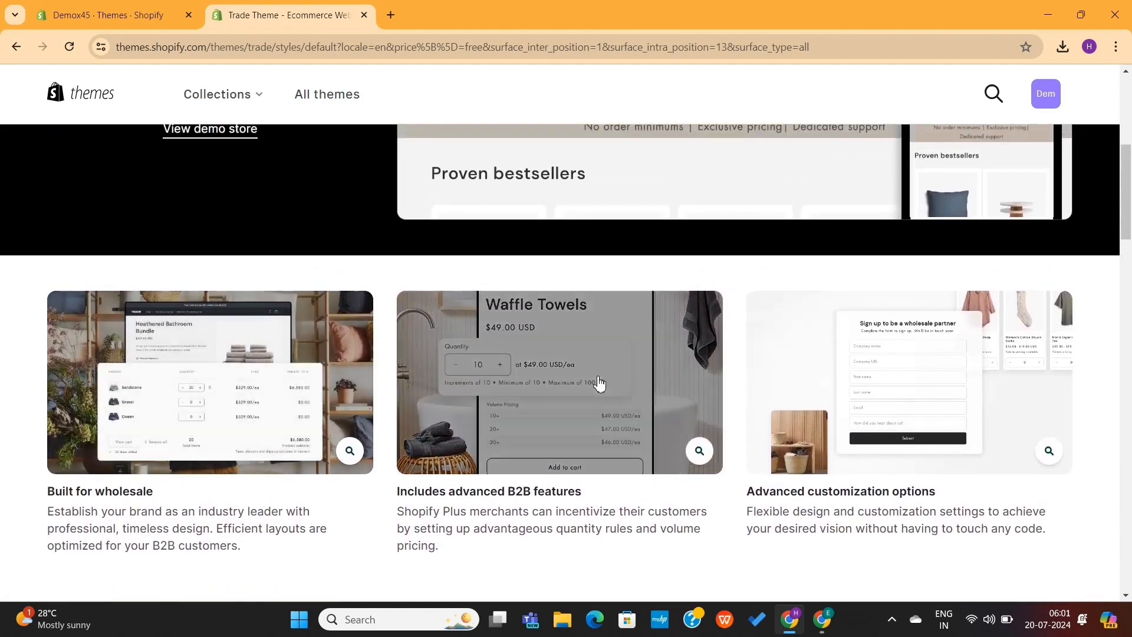
{"action": "scroll", "coordinate": [445, 398], "scroll_direction": "up", "scroll_amount": 5}
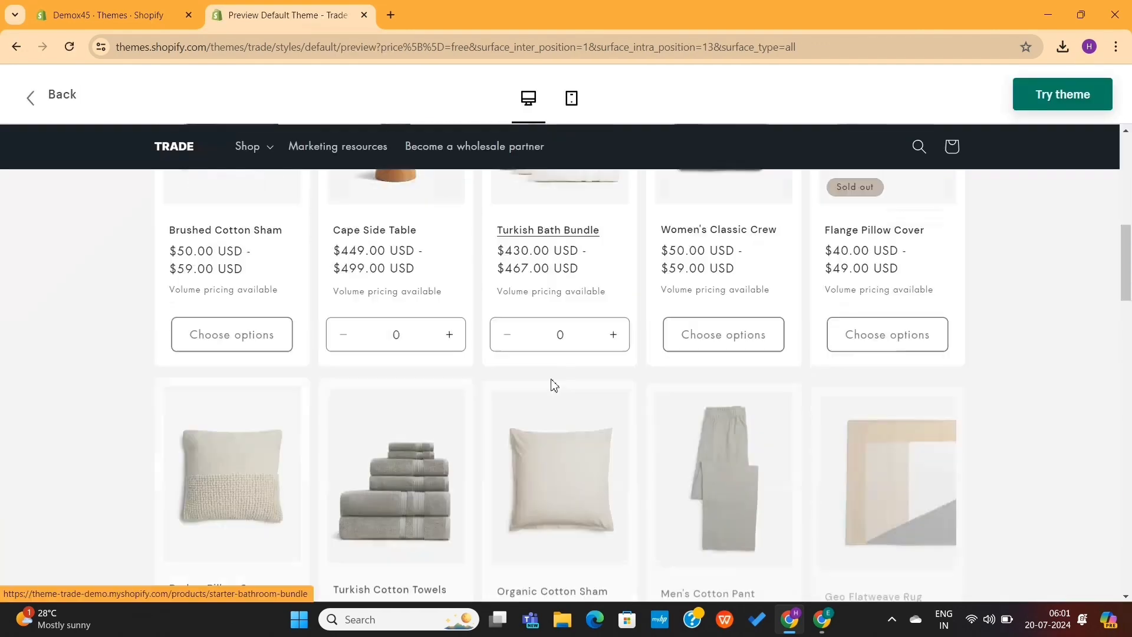
Look through the Trade demo store on desktop and switch its preview to the mobile layout
{"action": "scroll", "coordinate": [553, 387], "scroll_direction": "down", "scroll_amount": 12}
{"action": "scroll", "coordinate": [553, 387], "scroll_direction": "up", "scroll_amount": 5}
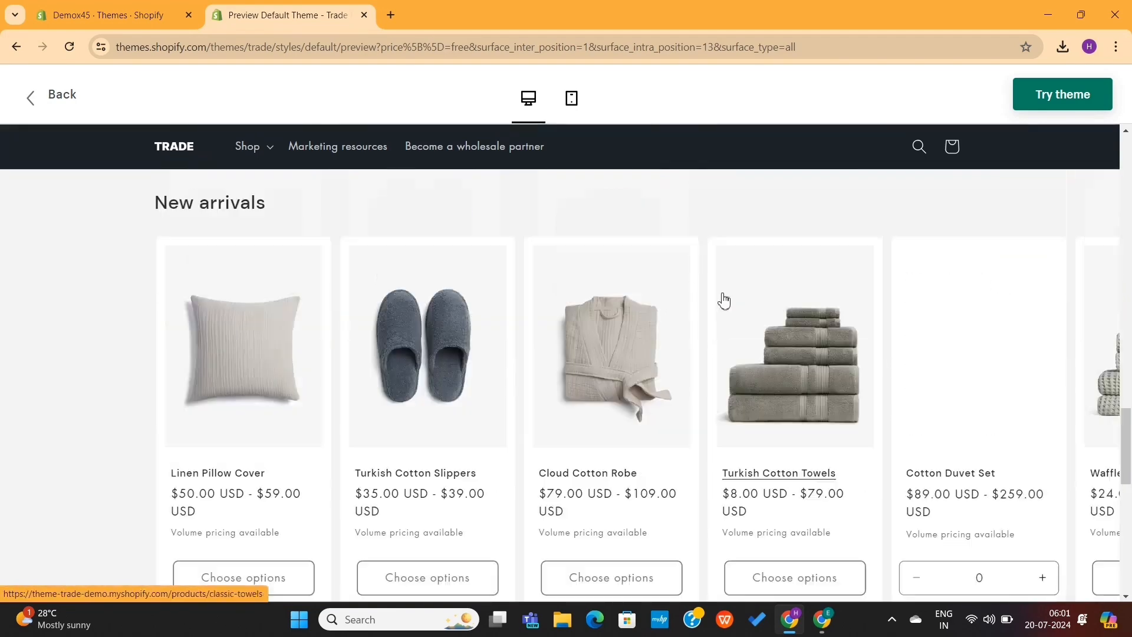
{"action": "scroll", "coordinate": [725, 301], "scroll_direction": "up", "scroll_amount": 20}
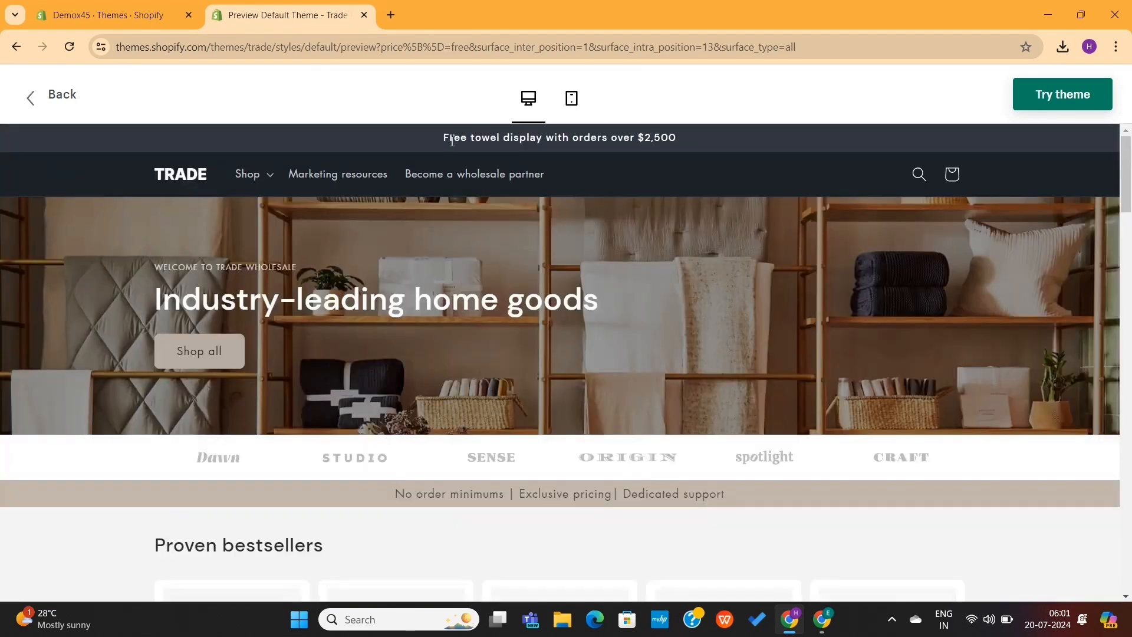
{"action": "left_click", "coordinate": [572, 98]}
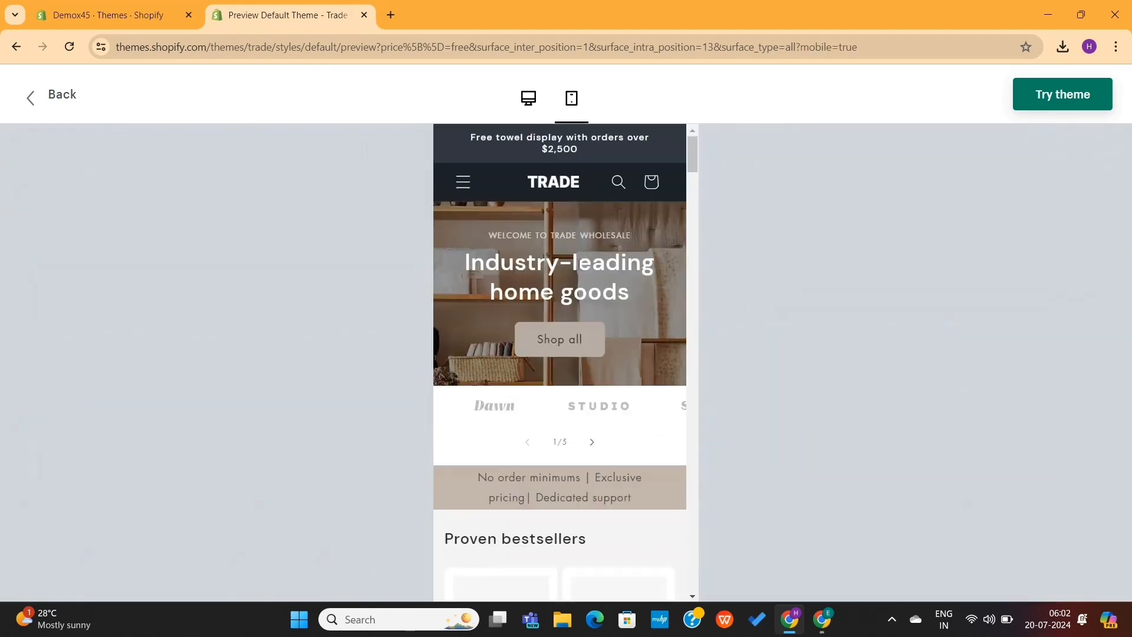
{"action": "scroll", "coordinate": [694, 235], "scroll_direction": "down", "scroll_amount": 20}
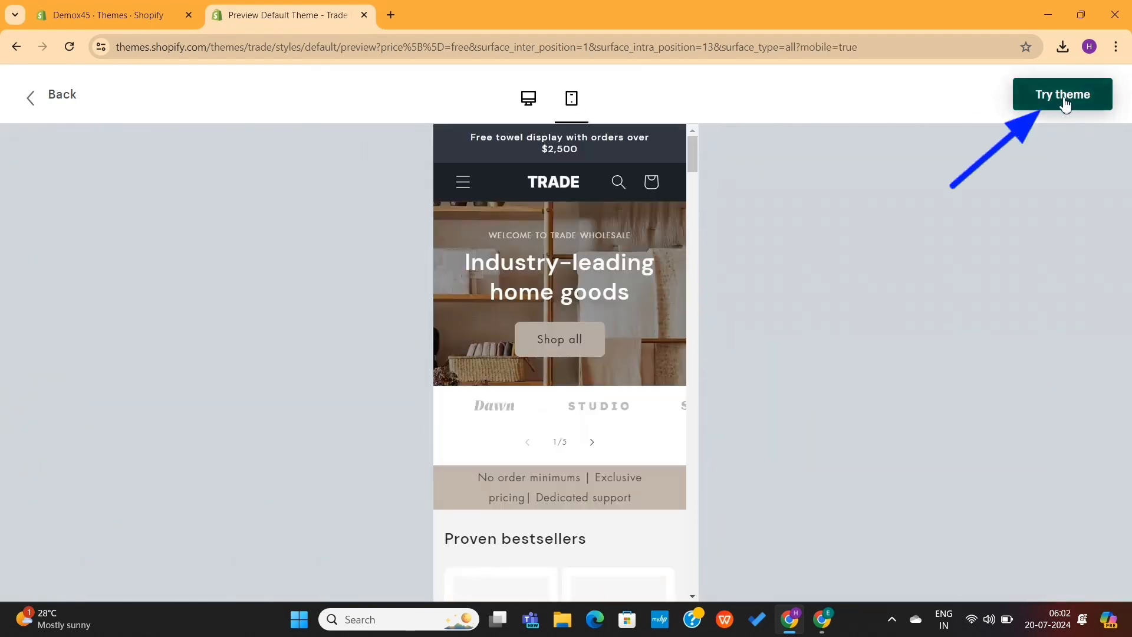
Add the Trade theme to the store's theme library and publish it as the current theme
{"action": "left_click", "coordinate": [1066, 105]}
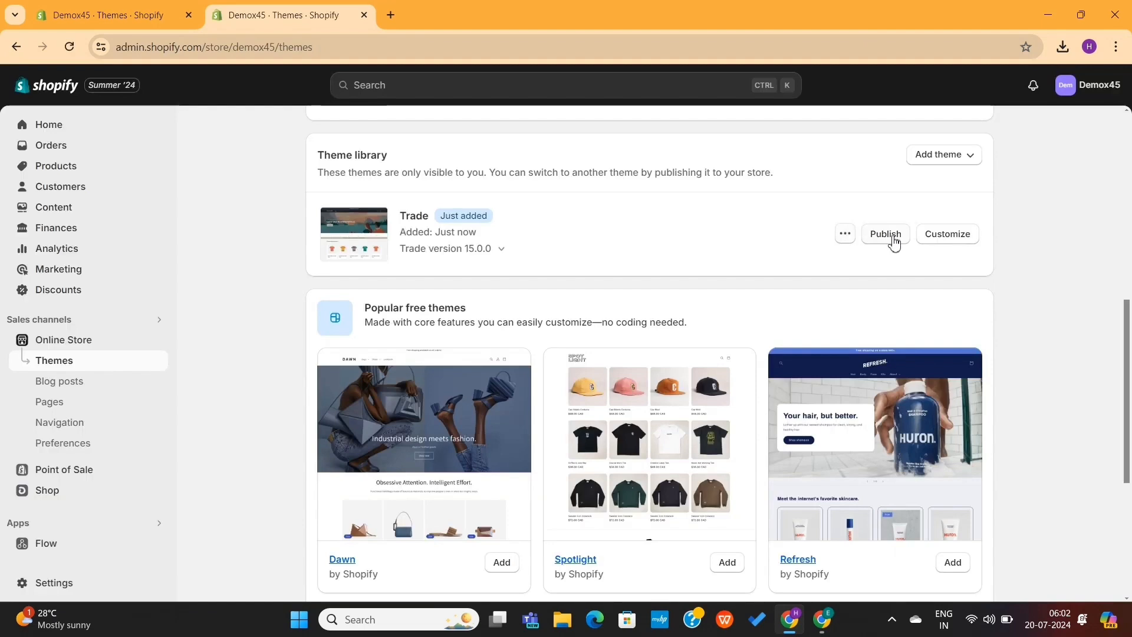
{"action": "left_click", "coordinate": [891, 236]}
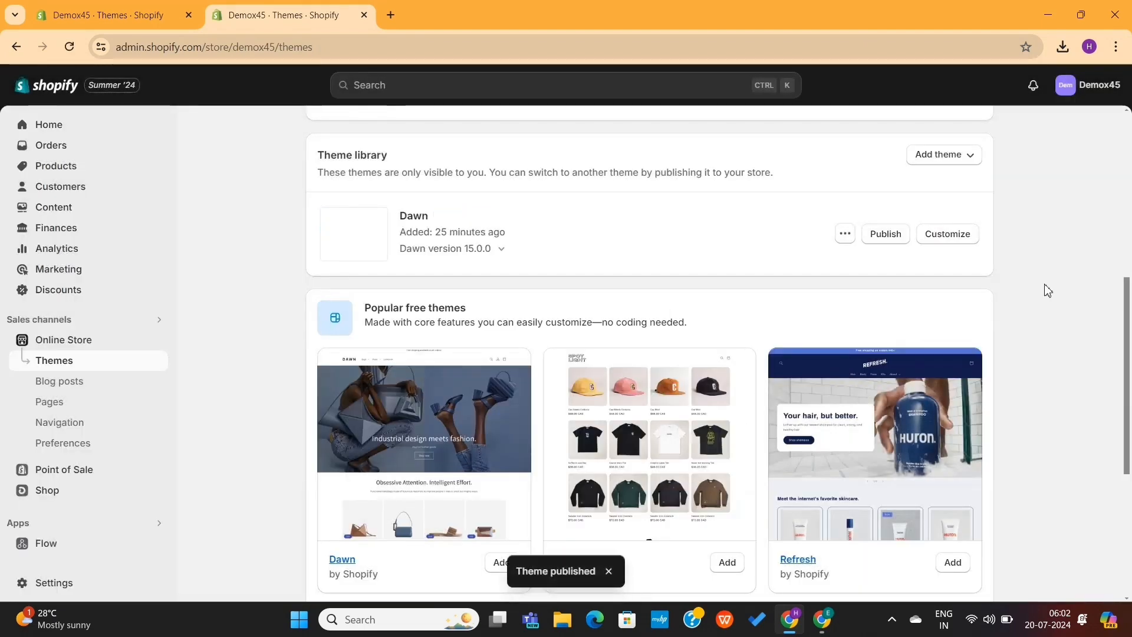
View the storefront with the Trade theme and examine the sections of its home page
{"action": "scroll", "coordinate": [1048, 289], "scroll_direction": "up", "scroll_amount": 6}
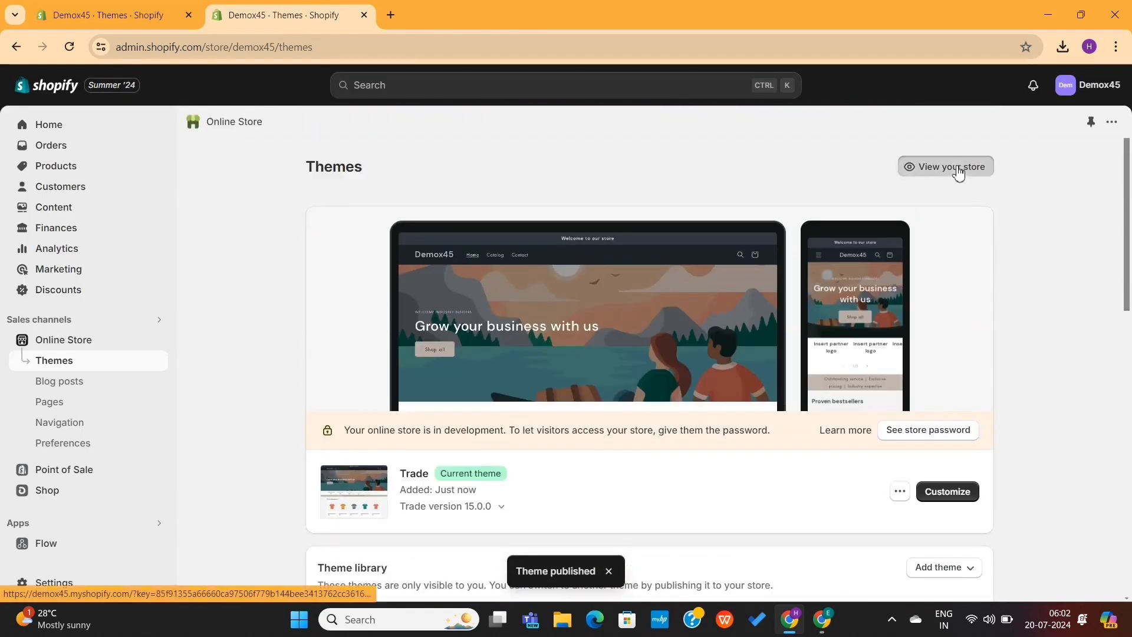
{"action": "left_click", "coordinate": [957, 168]}
{"action": "scroll", "coordinate": [761, 293], "scroll_direction": "down", "scroll_amount": 5}
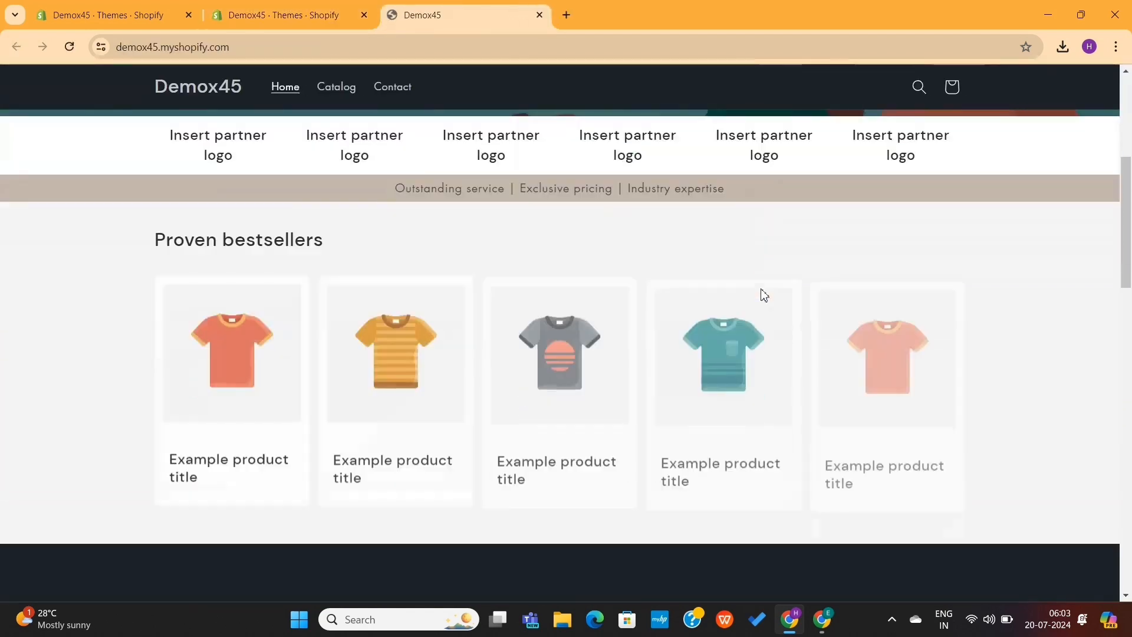
{"action": "scroll", "coordinate": [764, 295], "scroll_direction": "down", "scroll_amount": 20}
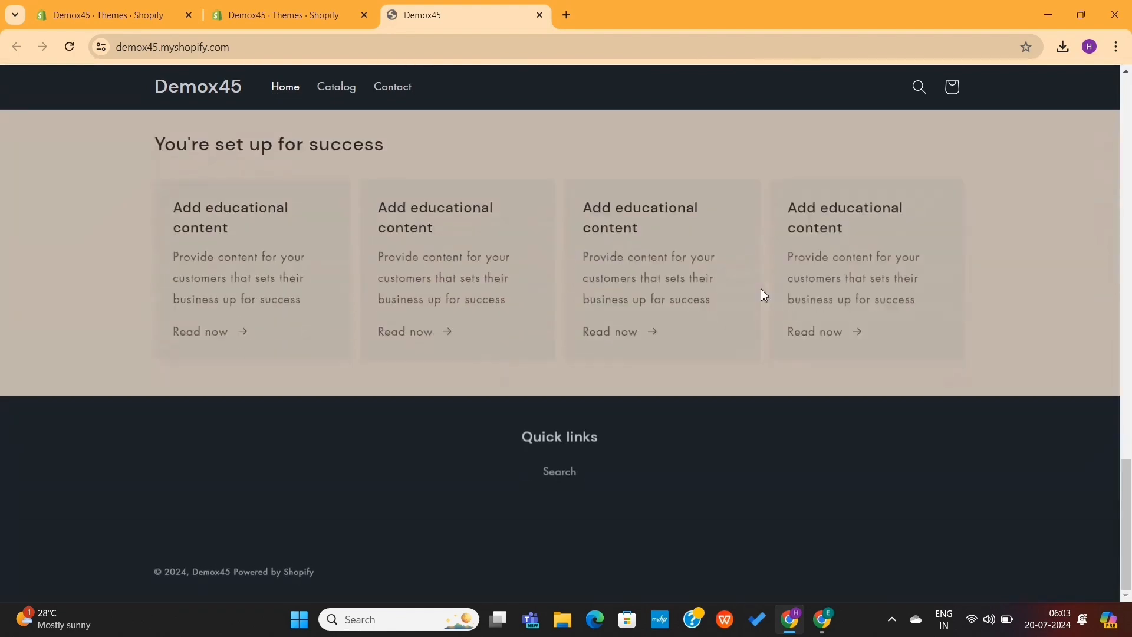
{"action": "scroll", "coordinate": [764, 295], "scroll_direction": "up", "scroll_amount": 2}
{"action": "scroll", "coordinate": [536, 274], "scroll_direction": "up", "scroll_amount": 4}
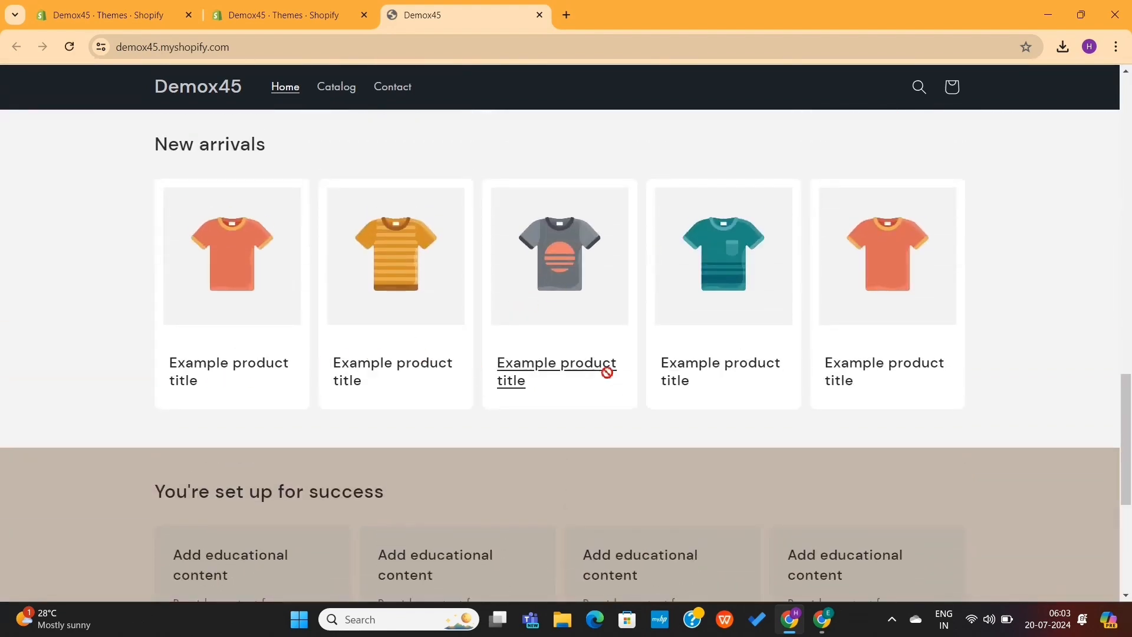
{"action": "scroll", "coordinate": [663, 341], "scroll_direction": "up", "scroll_amount": 4}
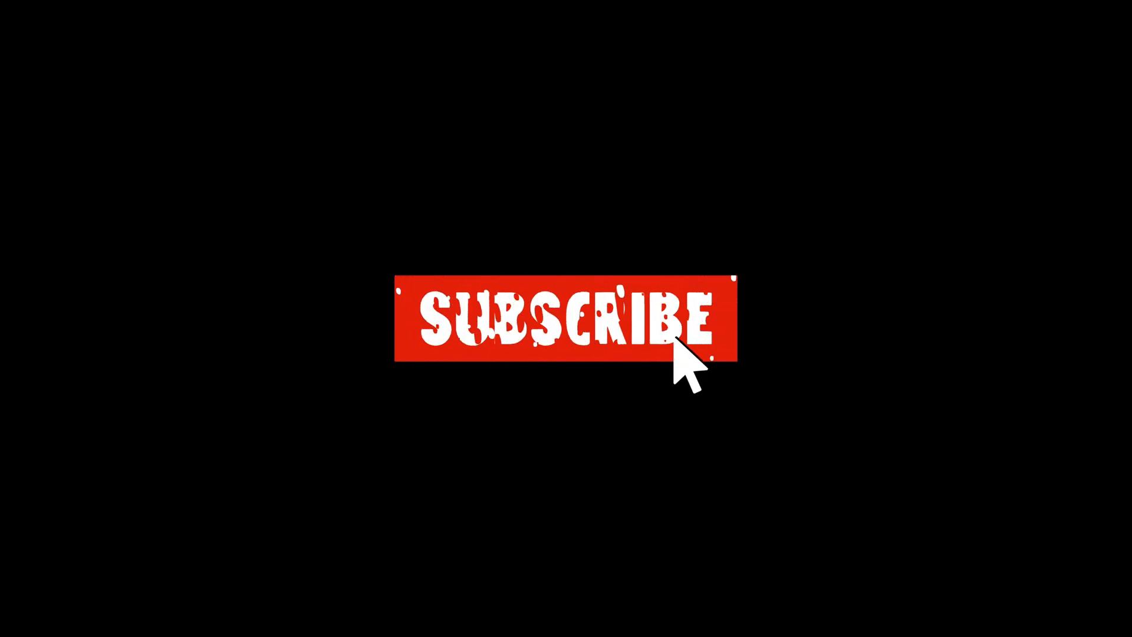